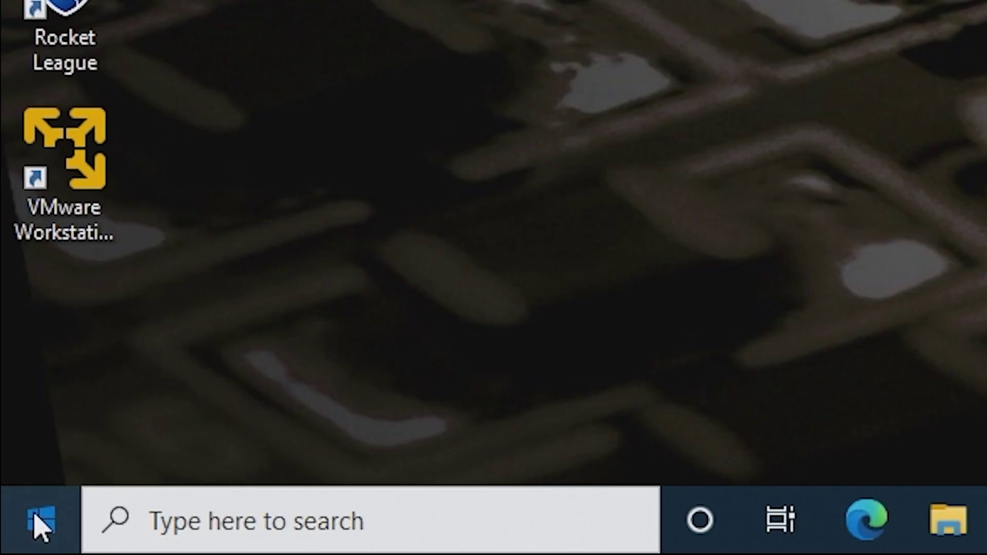
Open Dragon Center from the Windows desktop and go to its User Scenario page.
click(9, 546)
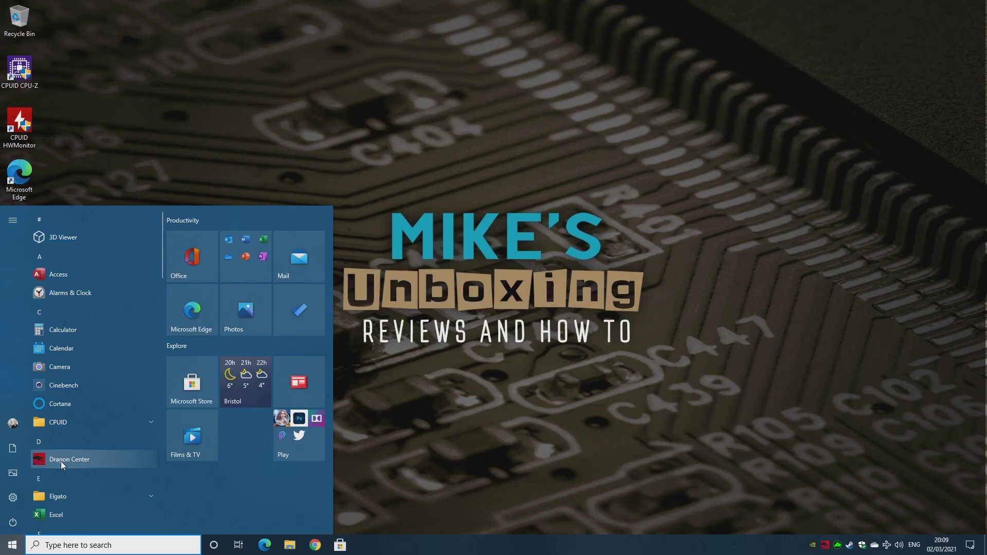
click(64, 461)
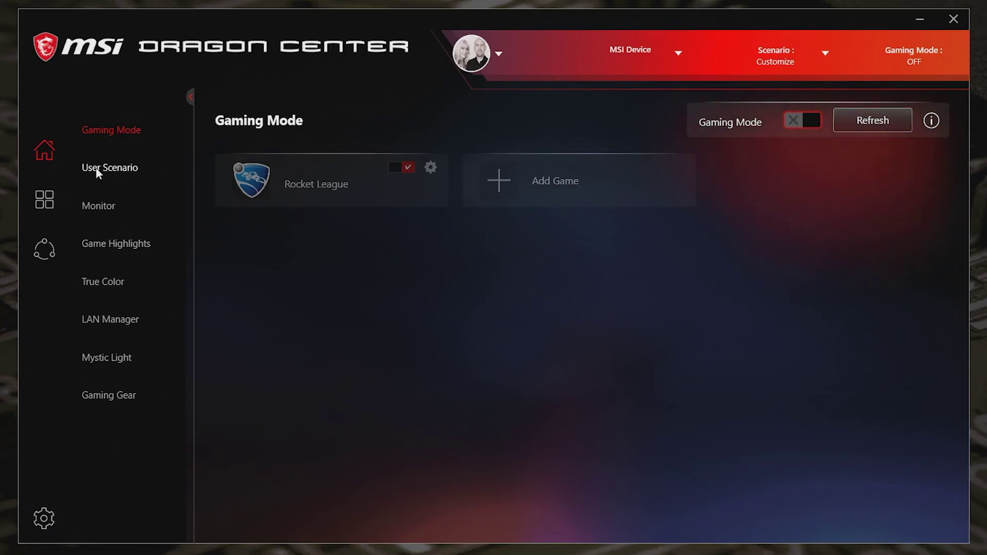
click(107, 167)
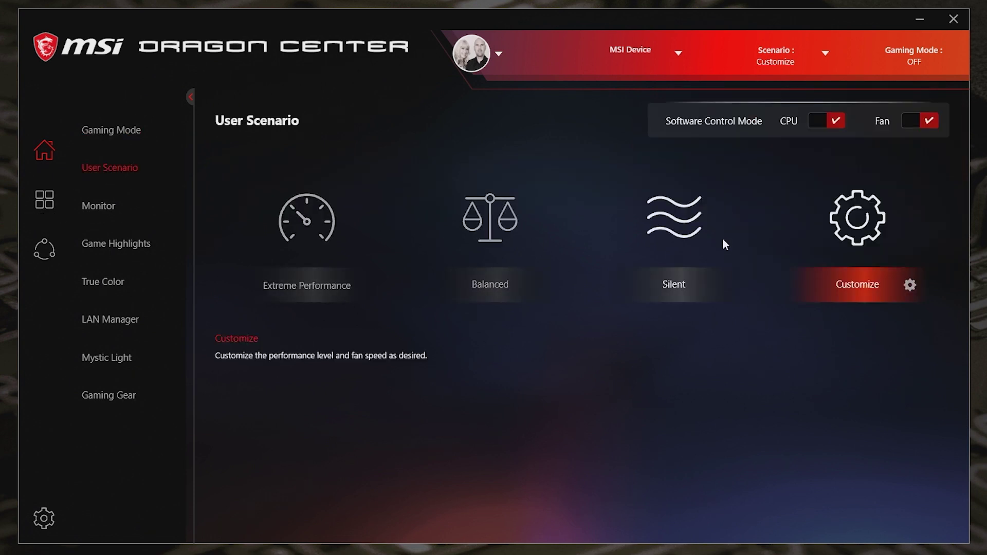
Compare the descriptions of the Extreme Performance, Balanced, Silent and Customize scenarios, and deselect the active Customize scenario.
mouse_move(309, 261)
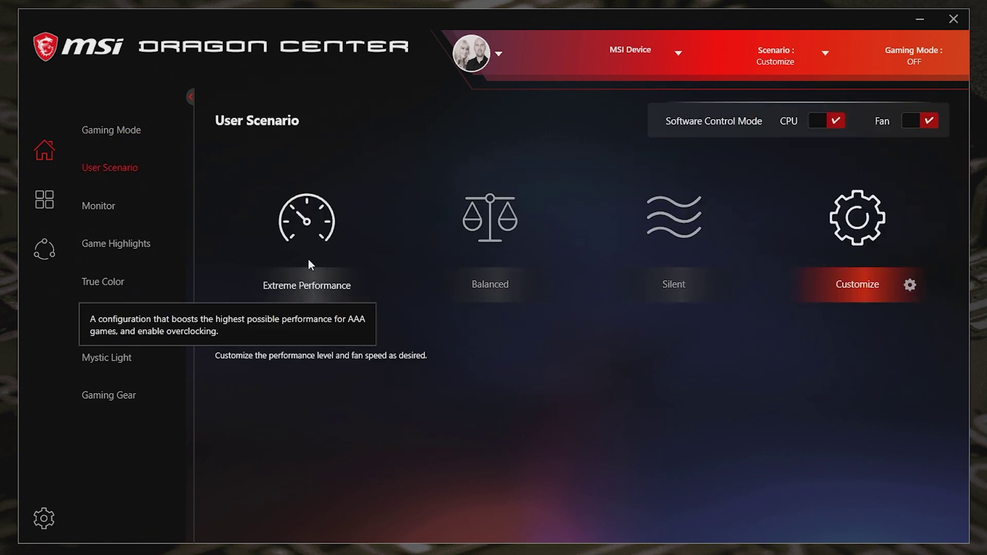
mouse_move(475, 261)
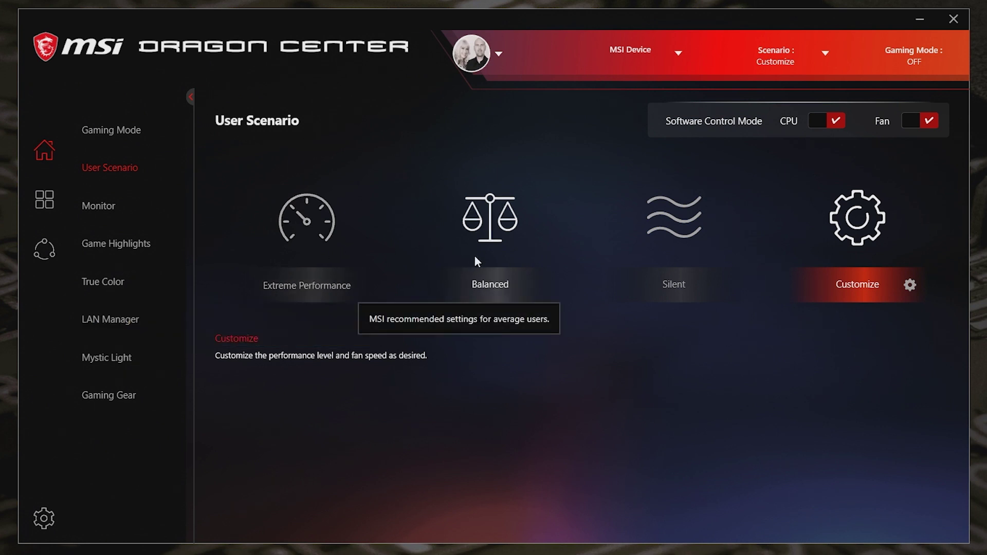
mouse_move(316, 224)
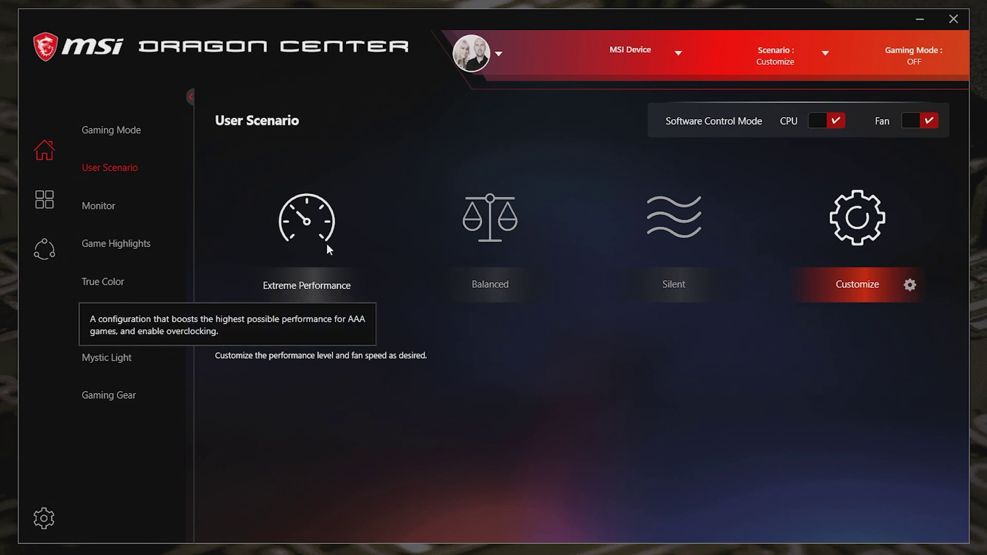
mouse_move(678, 235)
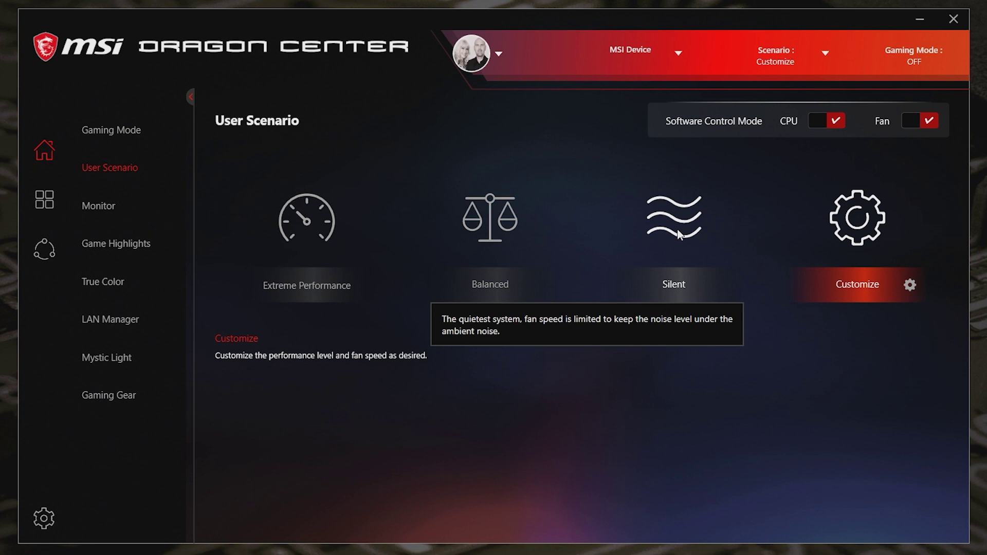
mouse_move(854, 226)
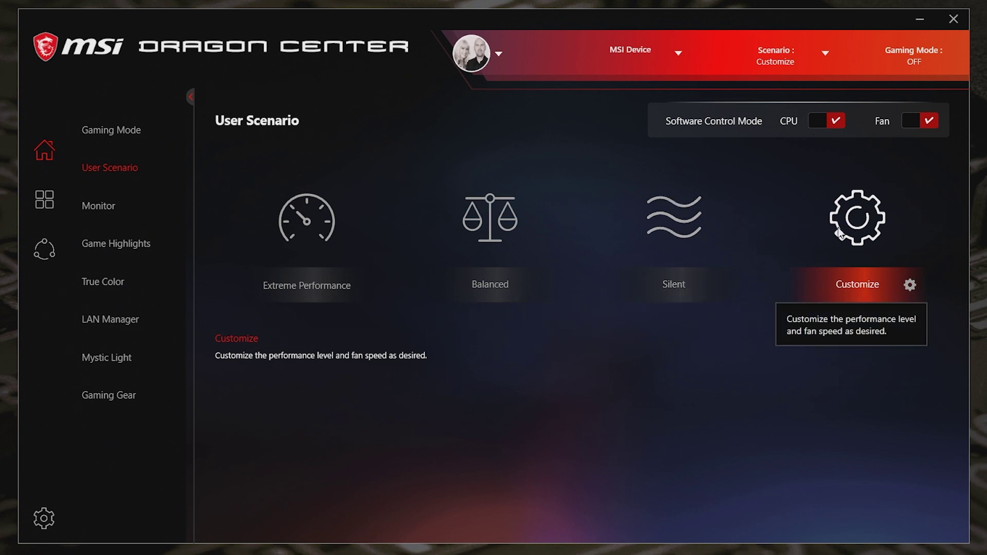
click(839, 278)
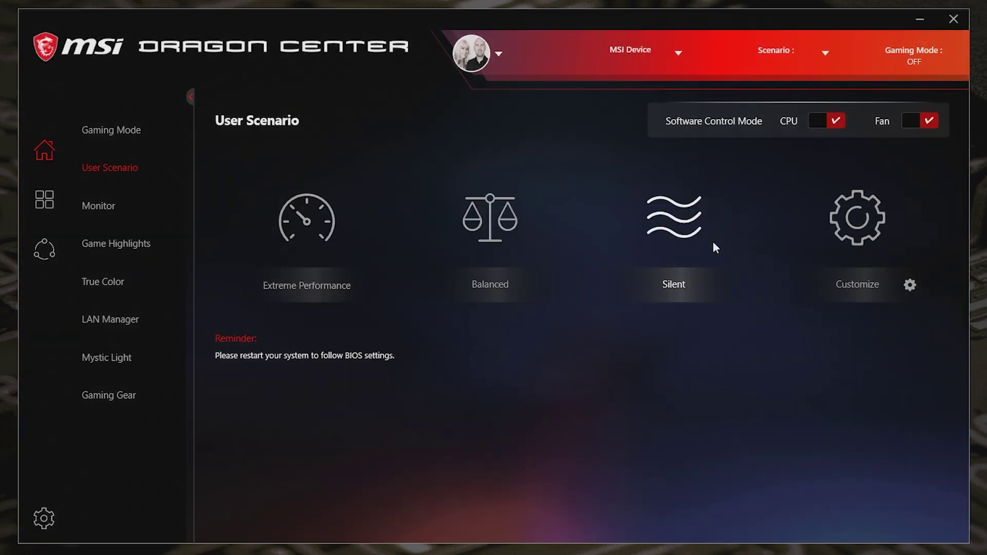
mouse_move(712, 242)
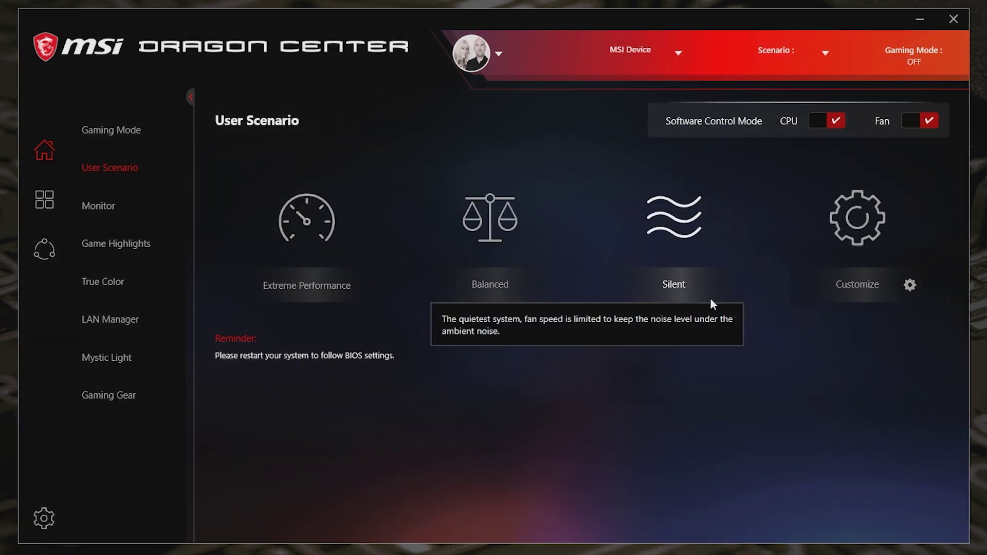
mouse_move(872, 236)
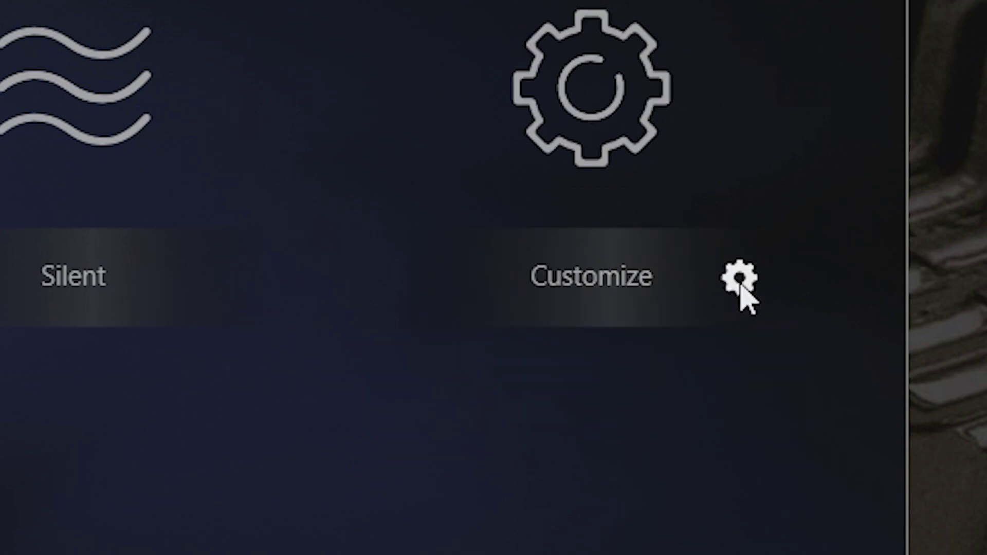
Open the system fan settings of the Customize scenario, select SYS Fan 3 and inspect the points of its Smart Fan curve.
click(739, 280)
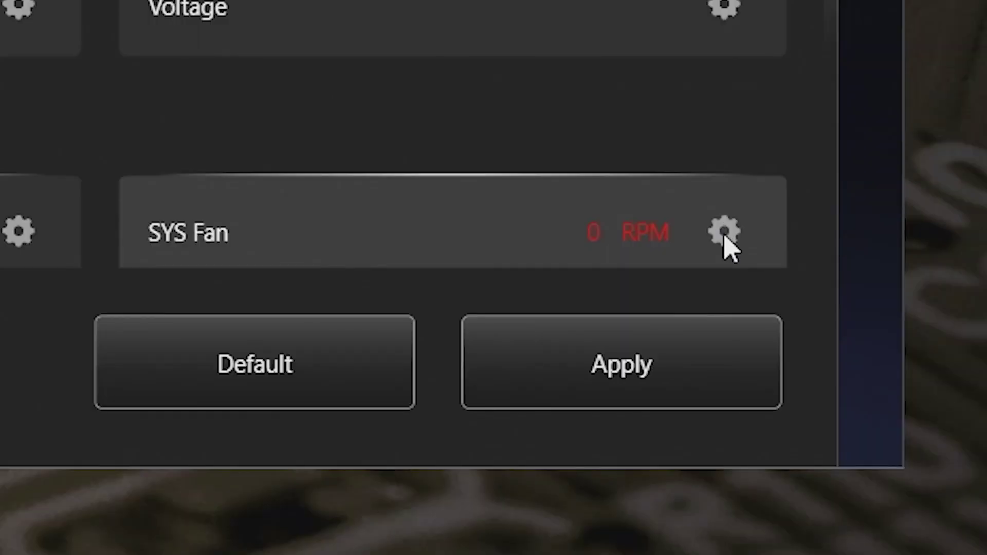
click(725, 234)
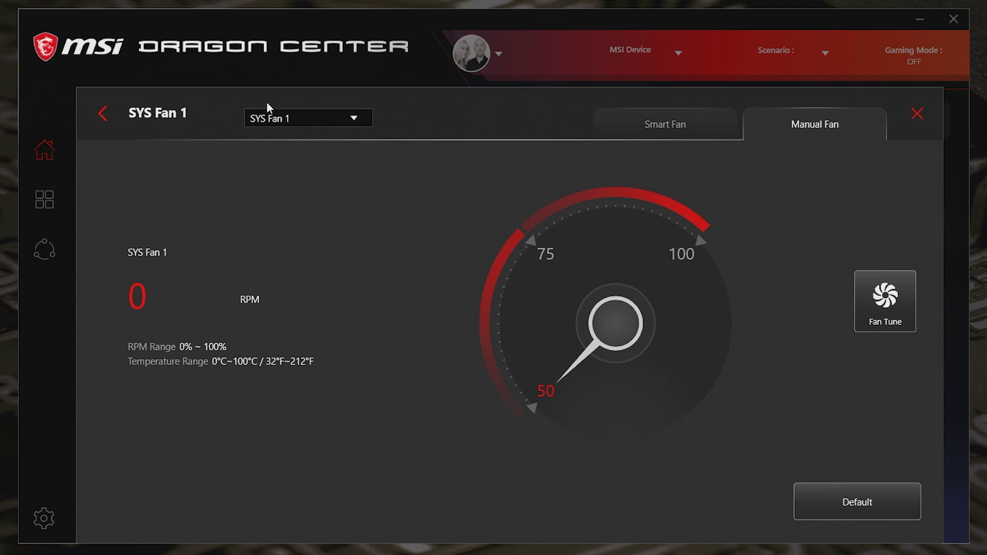
click(352, 119)
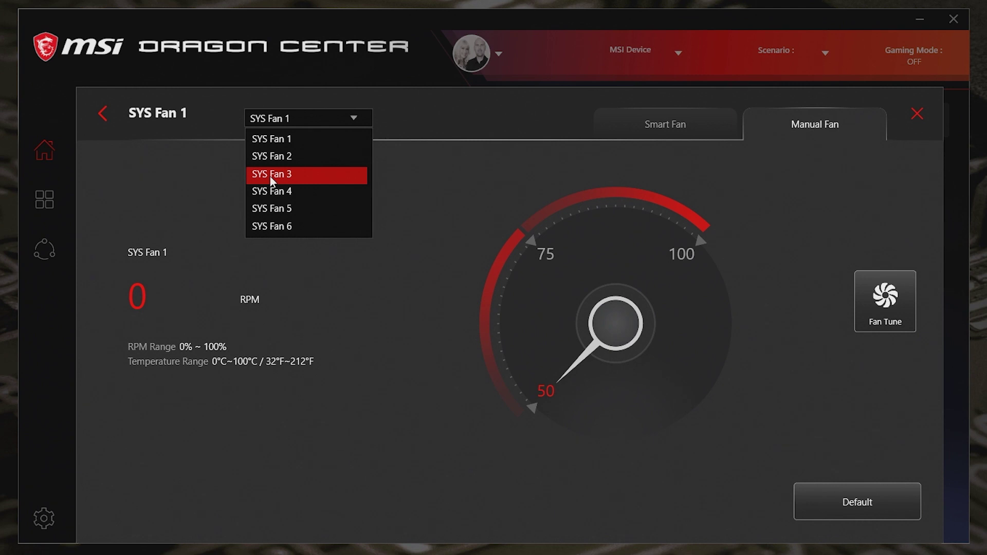
click(271, 175)
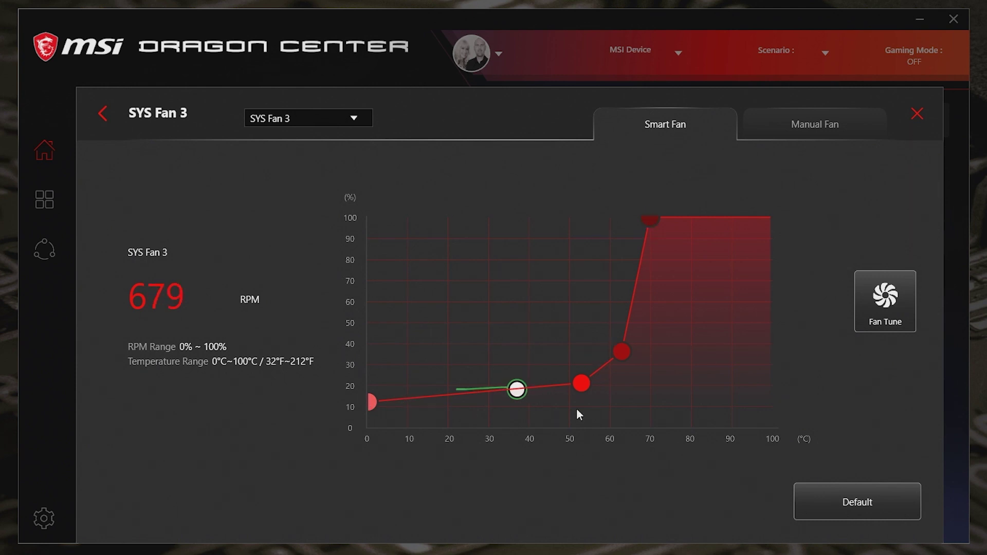
mouse_move(577, 379)
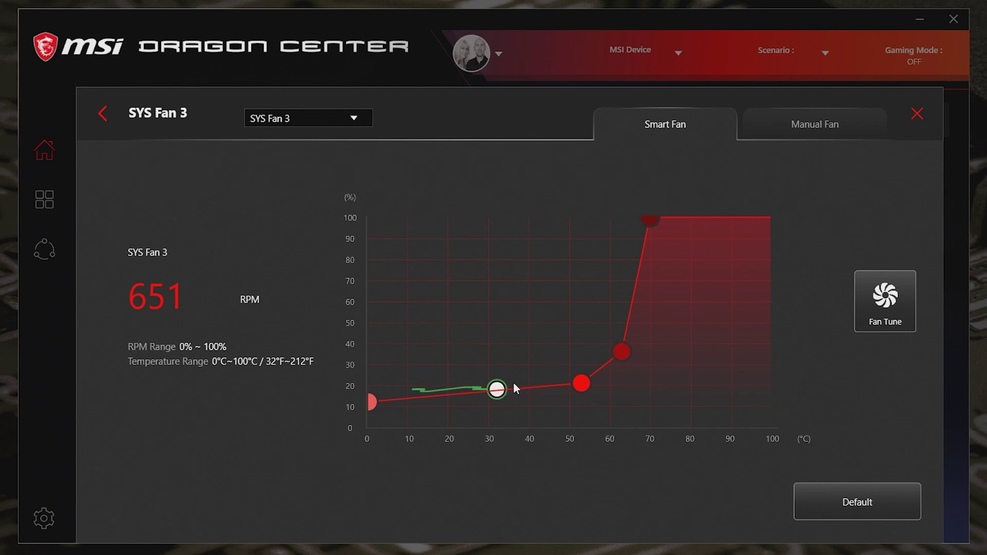
mouse_move(616, 344)
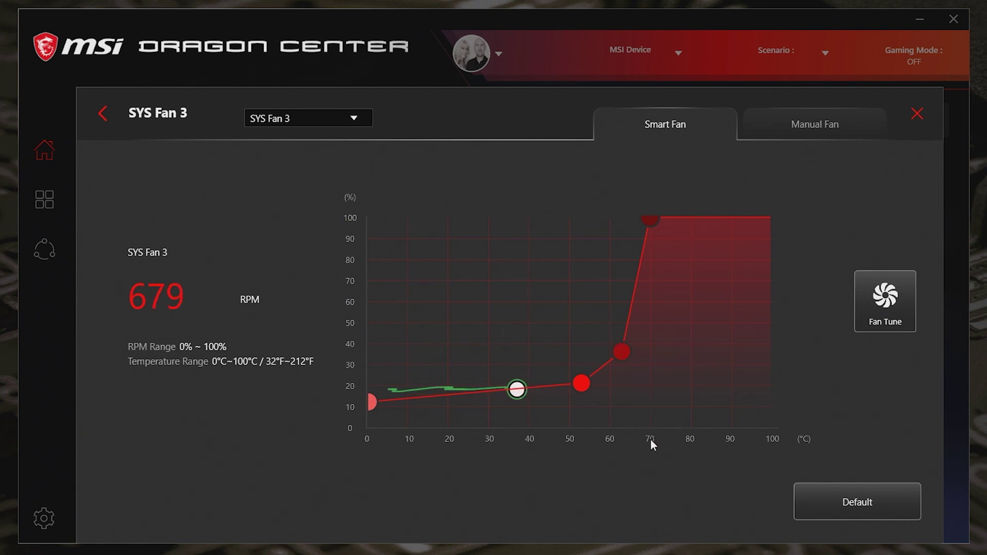
mouse_move(651, 223)
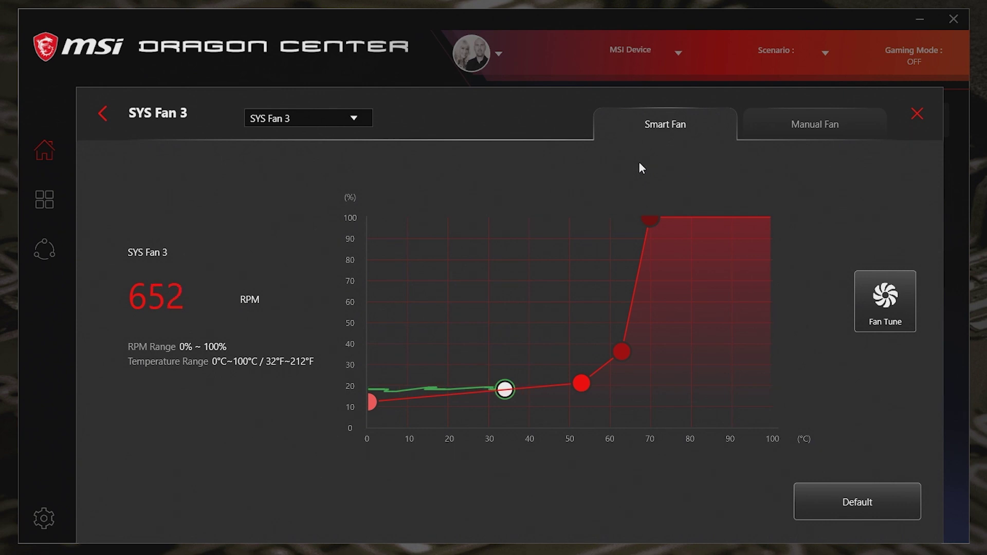
Switch SYS Fan 3 to Manual Fan control, try the 100 speed setting and return it to 50.
click(799, 124)
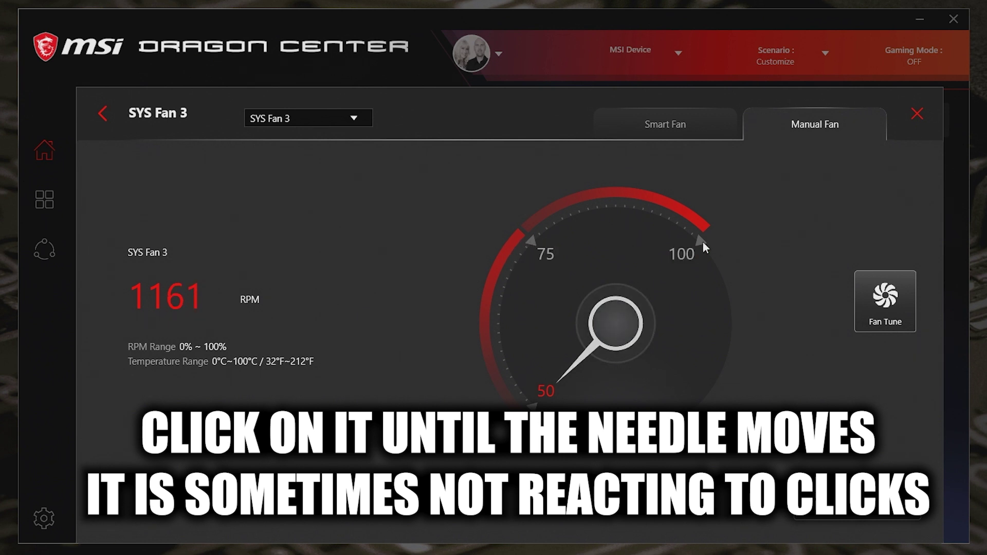
click(680, 252)
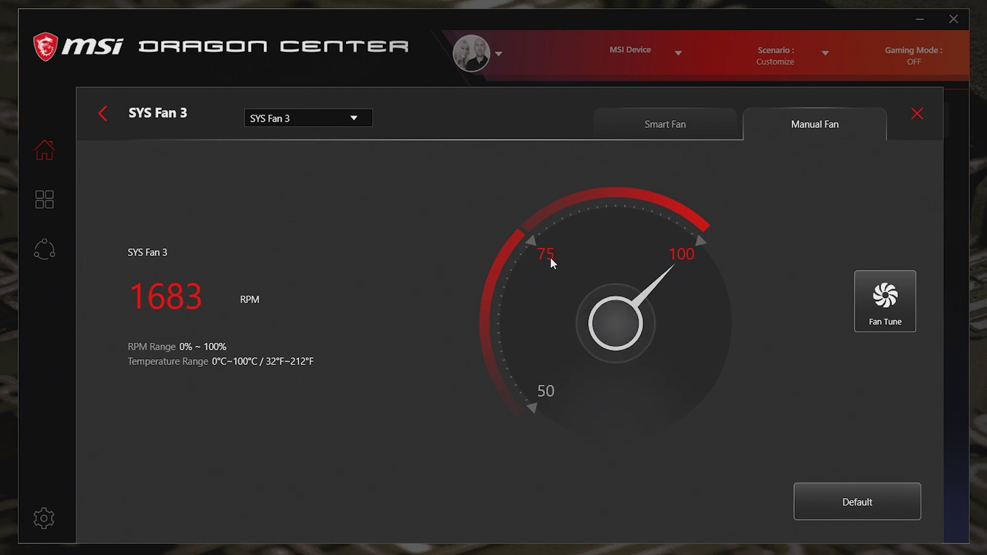
click(526, 406)
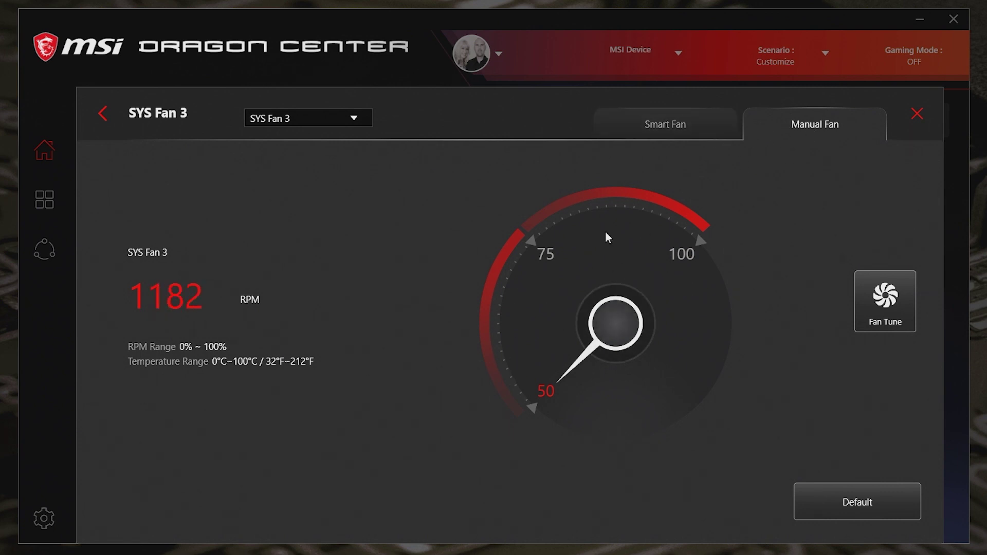
Run Fan Tune from the SYS Fan 3 settings.
click(668, 122)
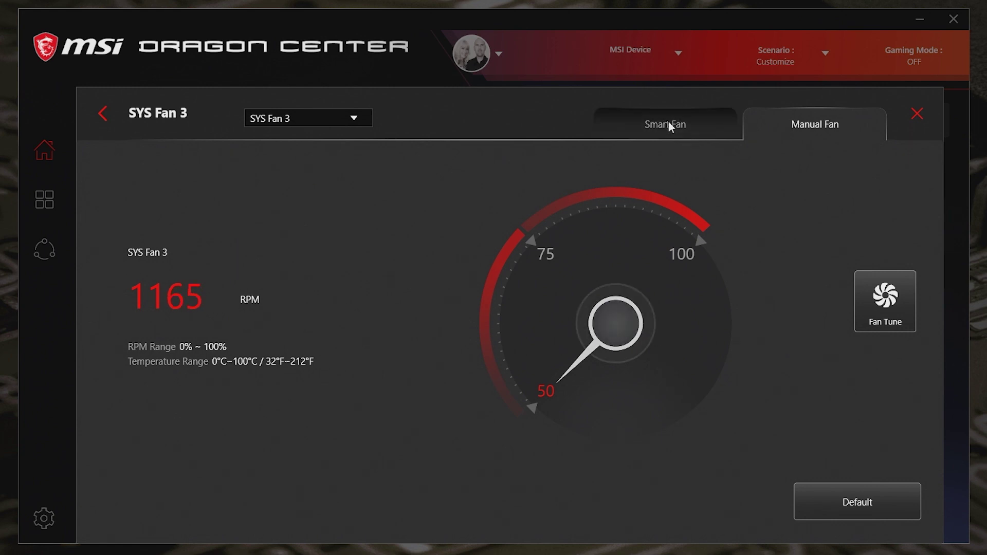
click(885, 300)
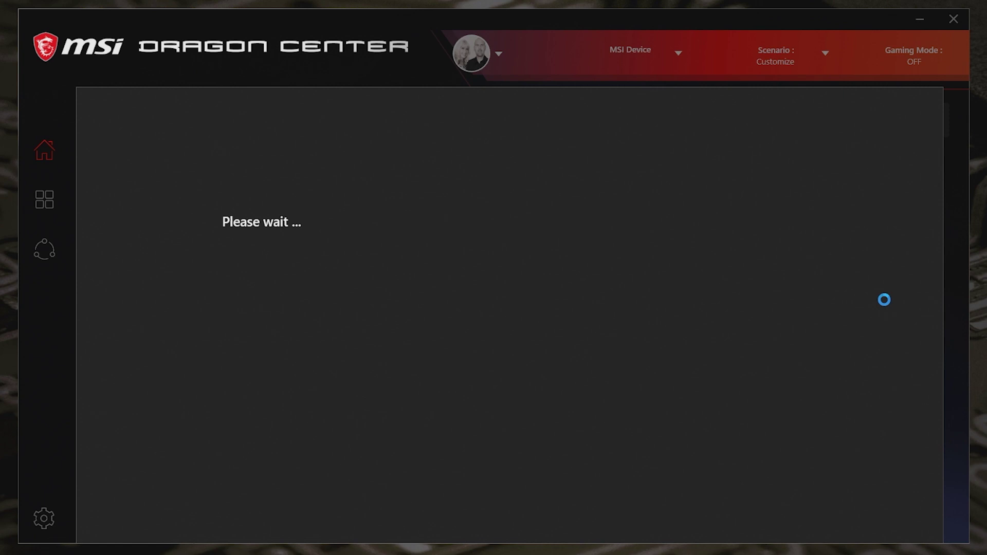
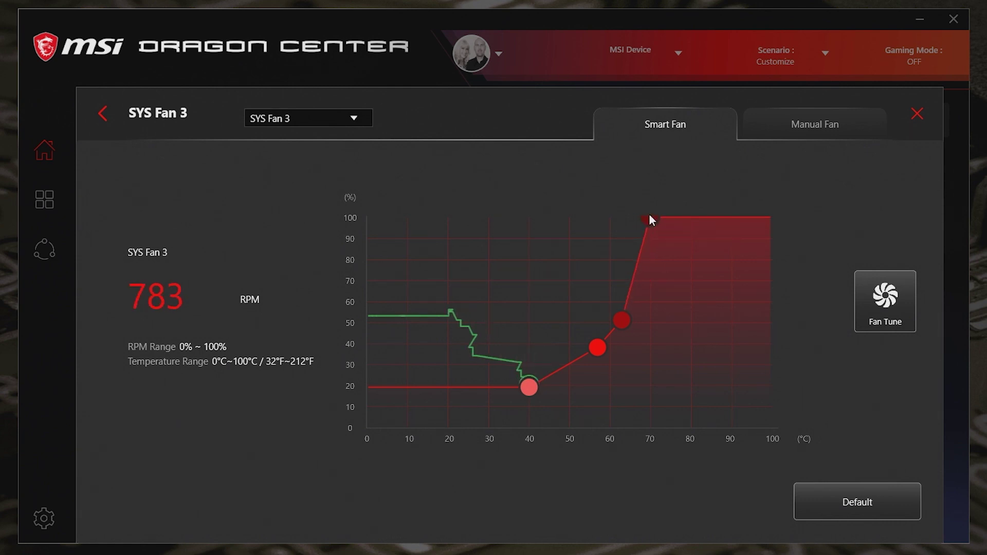
Move SYS Fan 3's third curve point to about 53% at 66°C and its second to 31% at 60°C, and check the points' values.
mouse_move(624, 318)
drag(629, 318, 633, 318)
drag(598, 347, 612, 362)
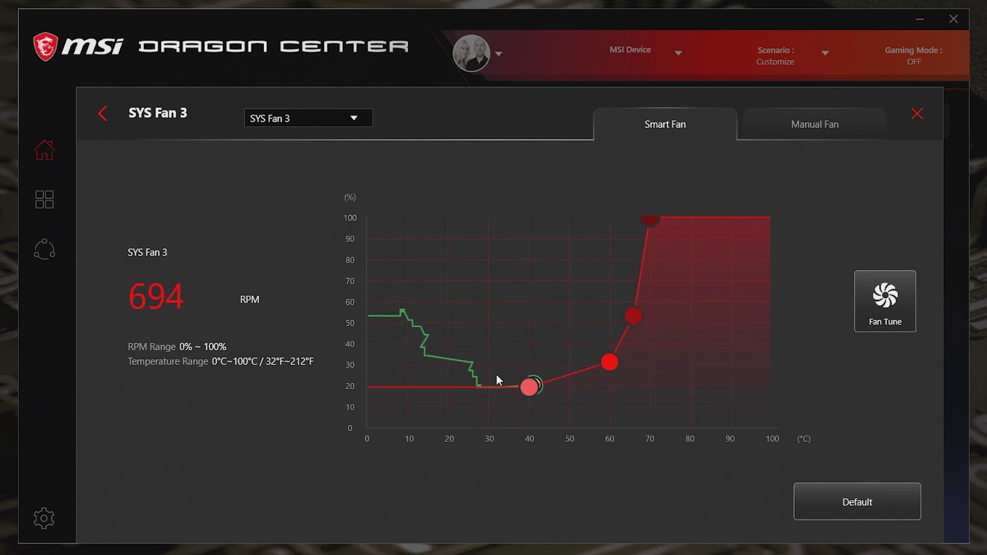
mouse_move(526, 391)
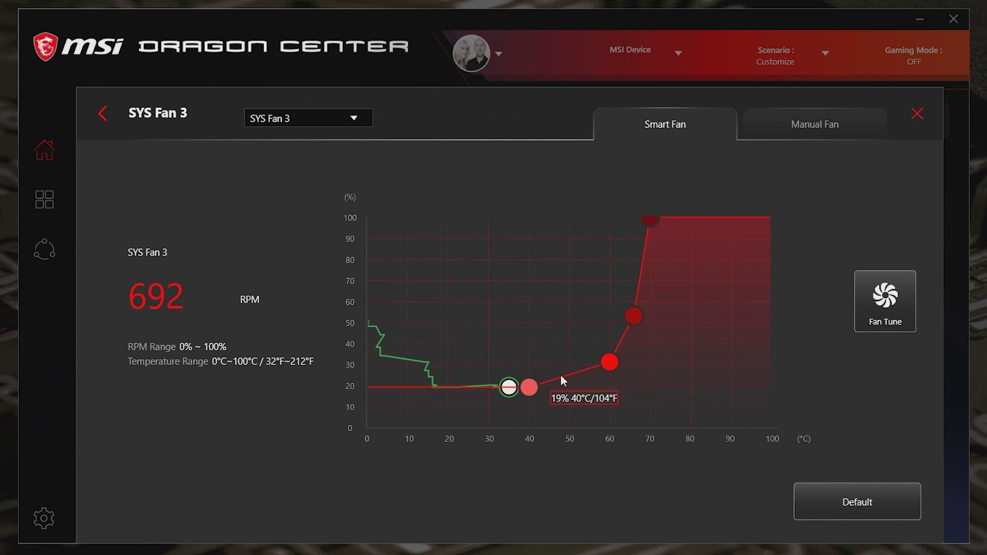
mouse_move(604, 365)
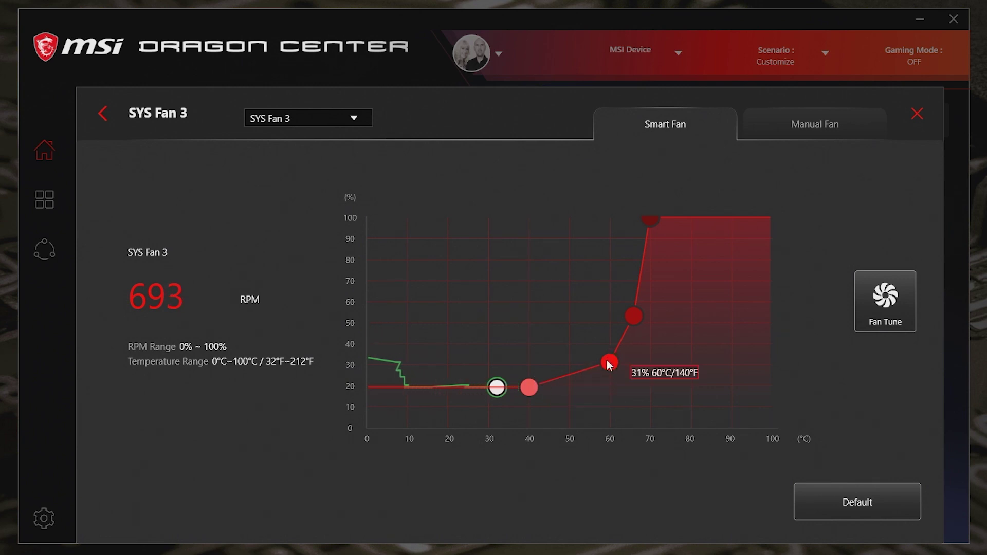
mouse_move(634, 316)
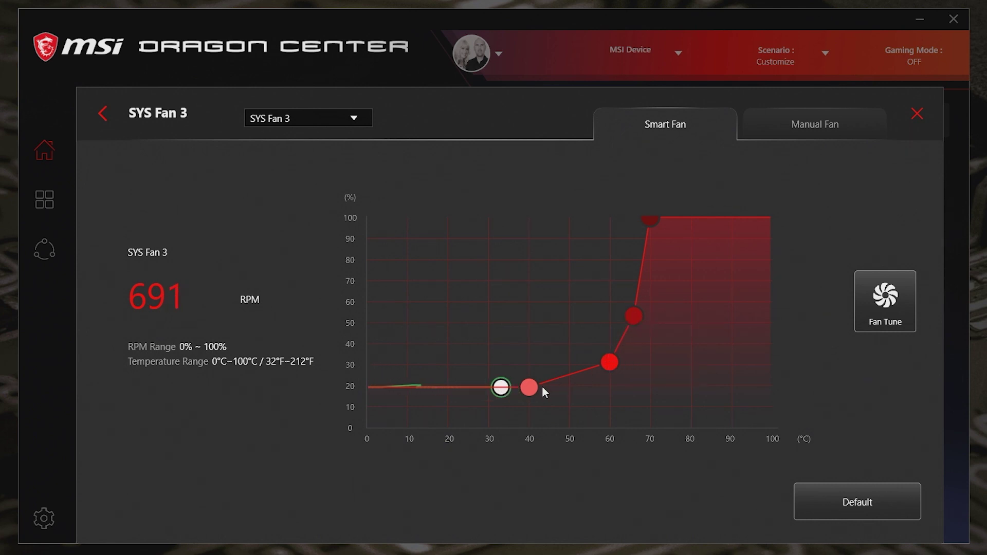
Reshape the Smart Fan curve with points at about 9% at 0°C, 42% at 33°C and about 72% at 56°C.
mouse_move(529, 388)
mouse_down()
mouse_move(524, 376)
mouse_move(478, 367)
mouse_move(366, 409)
mouse_up()
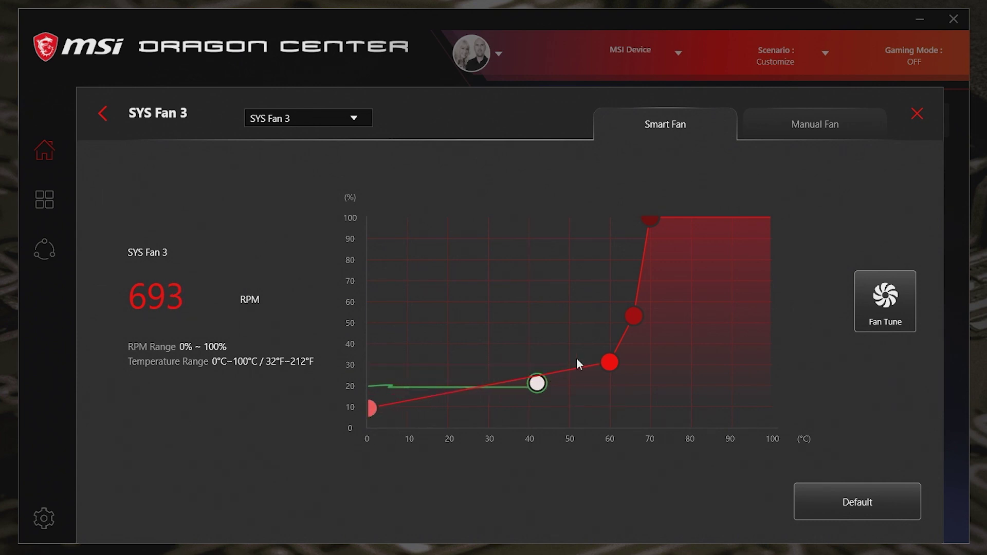
drag(609, 362, 530, 332)
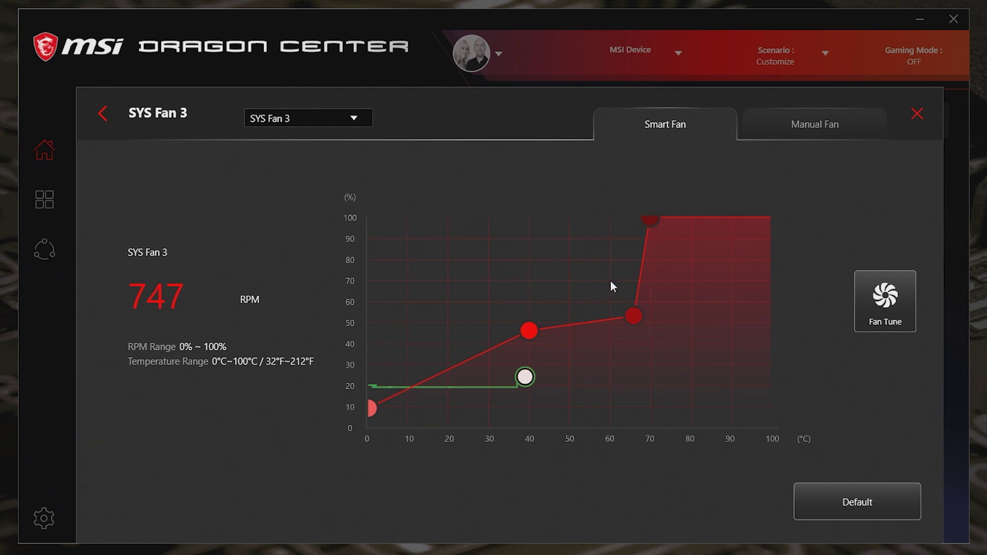
drag(632, 315, 594, 274)
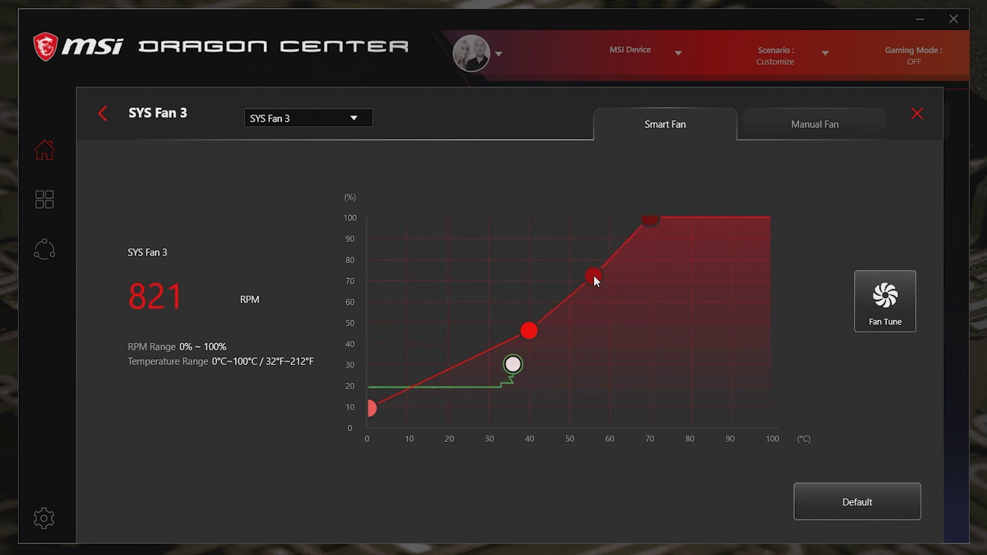
drag(528, 330, 501, 338)
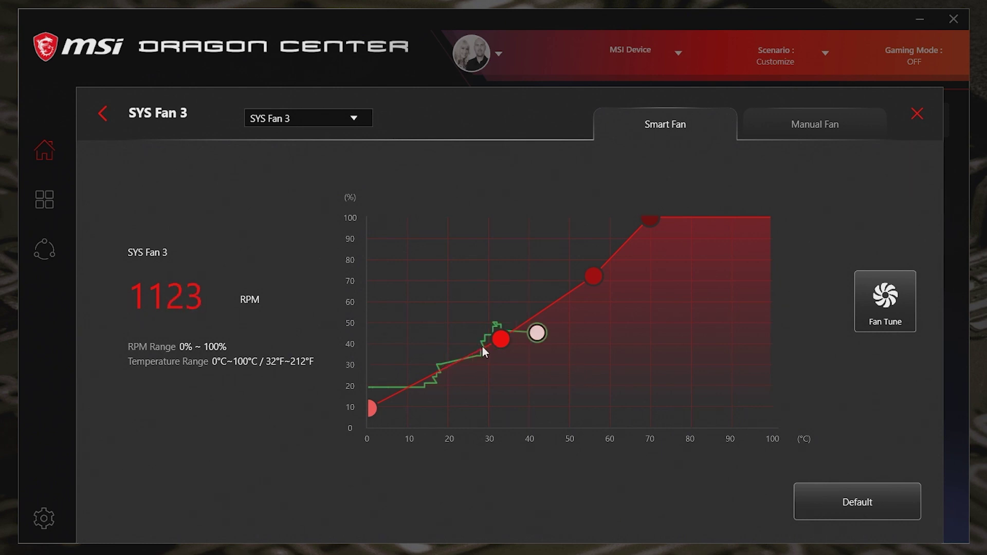
mouse_move(501, 349)
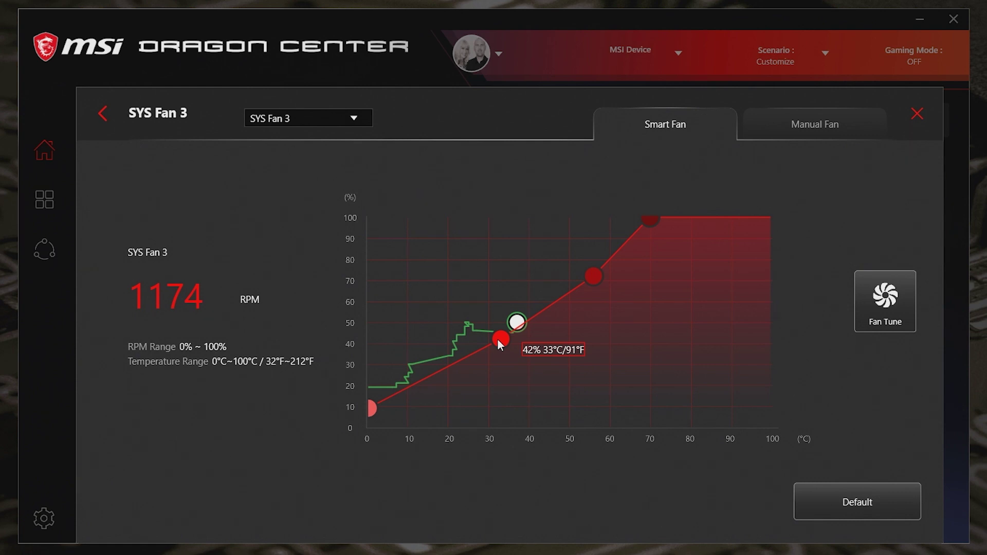
Raise the first curve point to about 41% at 0°C and the second to about 51% at 33°C, and check the remaining points.
drag(369, 405, 369, 342)
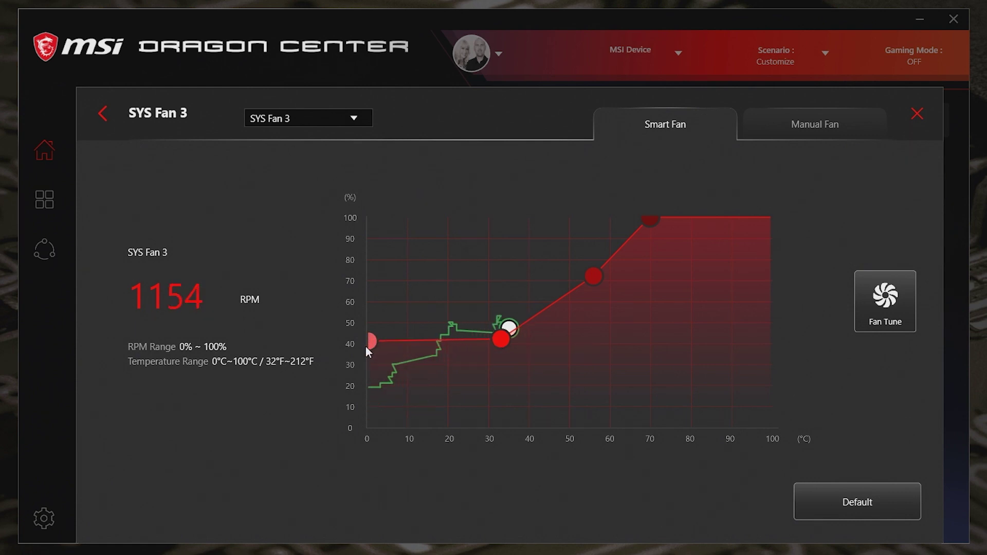
drag(502, 339, 502, 319)
mouse_move(595, 278)
mouse_move(643, 219)
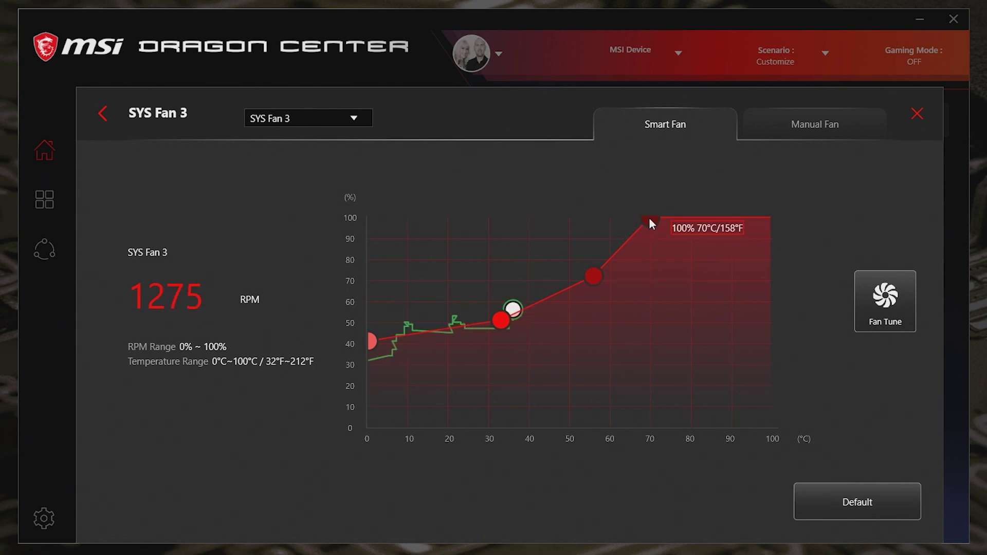
Move SYS Fan 3's third curve point to about 69% at 43°C and its 100% point to about 51°C.
drag(648, 218, 571, 216)
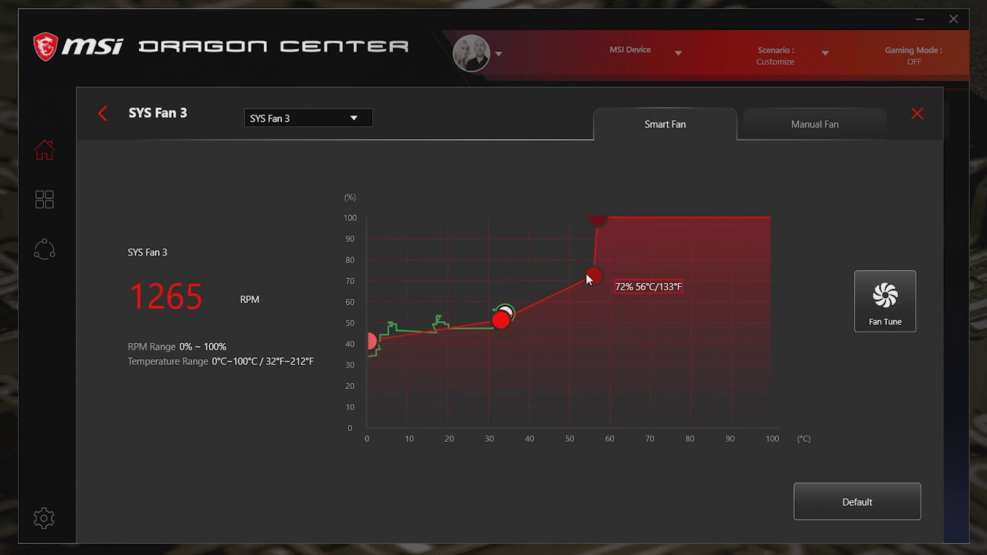
mouse_move(593, 276)
mouse_down()
mouse_move(558, 271)
mouse_move(543, 287)
mouse_up()
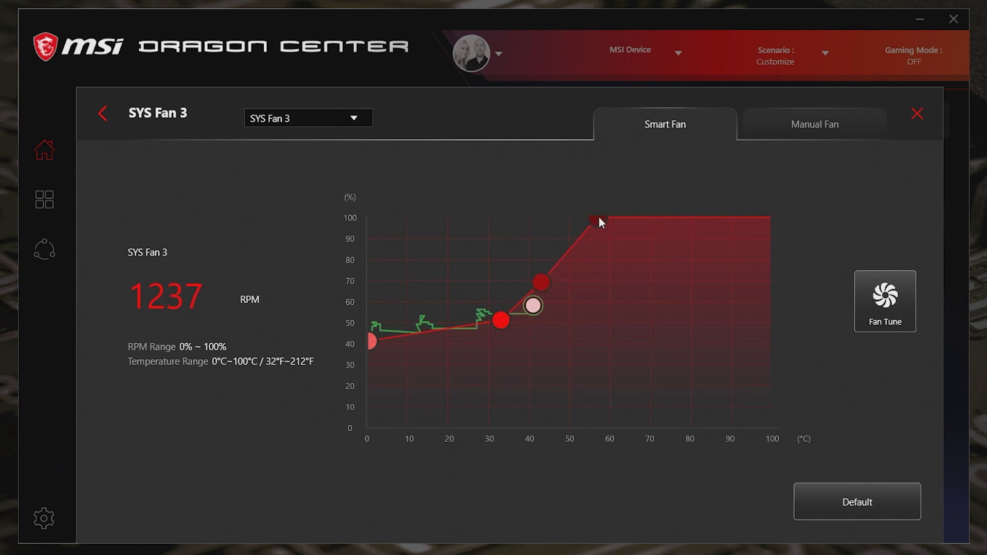
drag(599, 216, 574, 216)
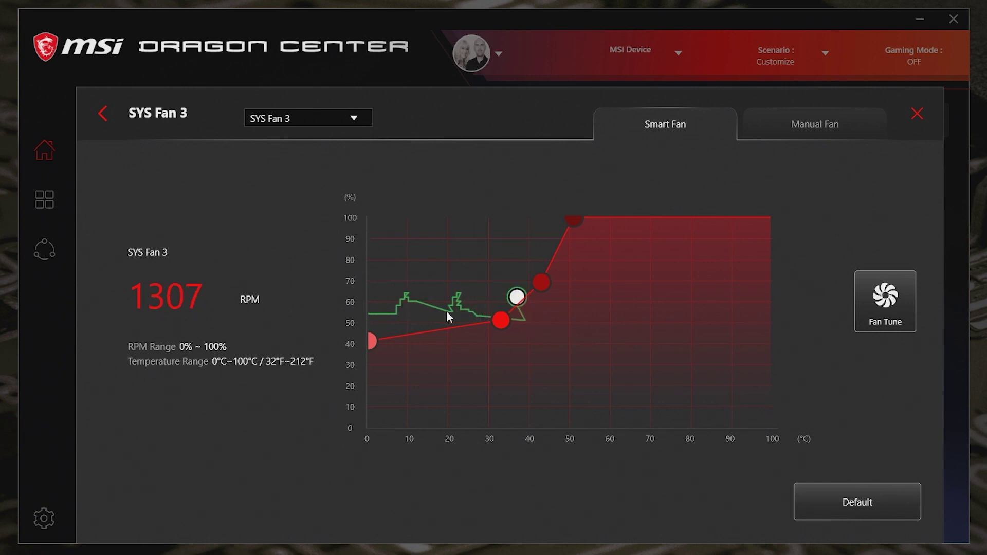
Lower SYS Fan 3's first three curve points to about 23% at 0°C, 25% at 31°C and 46% at 50°C.
mouse_move(372, 342)
drag(371, 340, 368, 377)
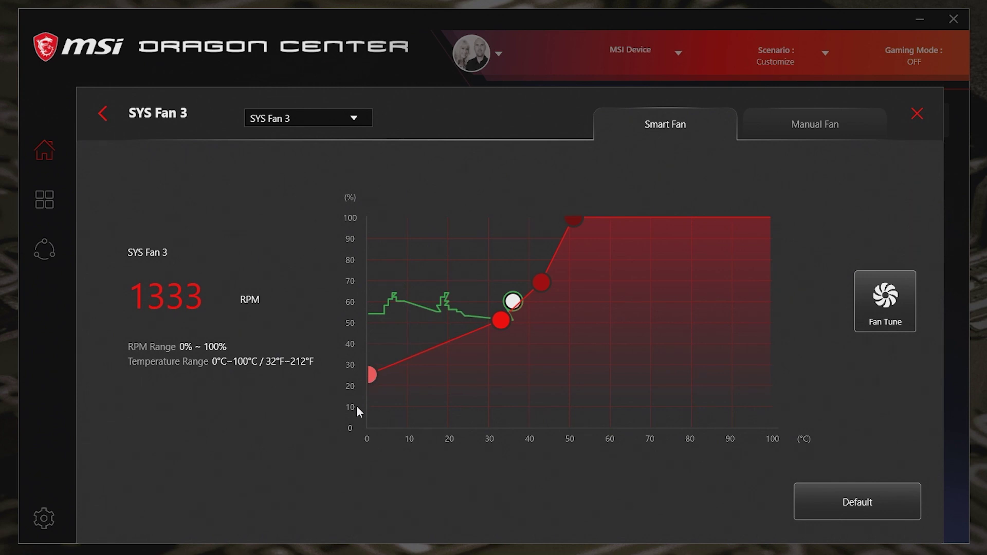
mouse_move(501, 325)
drag(501, 324, 488, 361)
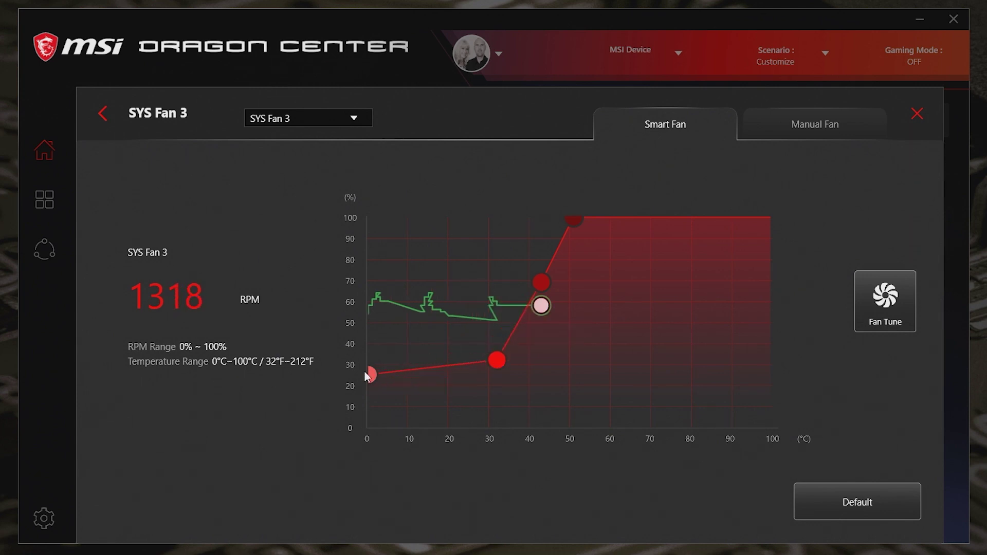
drag(366, 377, 365, 403)
mouse_move(540, 283)
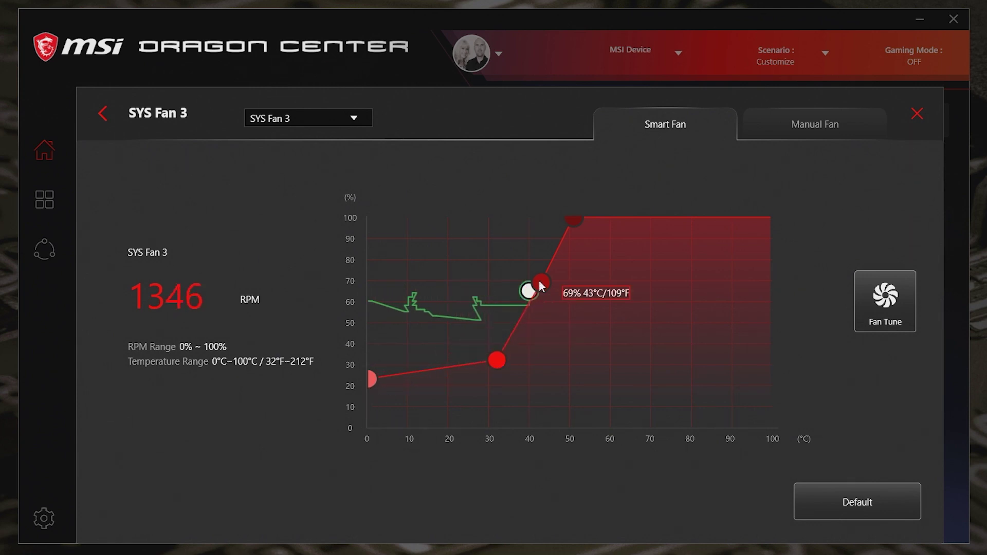
drag(540, 283, 569, 335)
drag(497, 358, 494, 374)
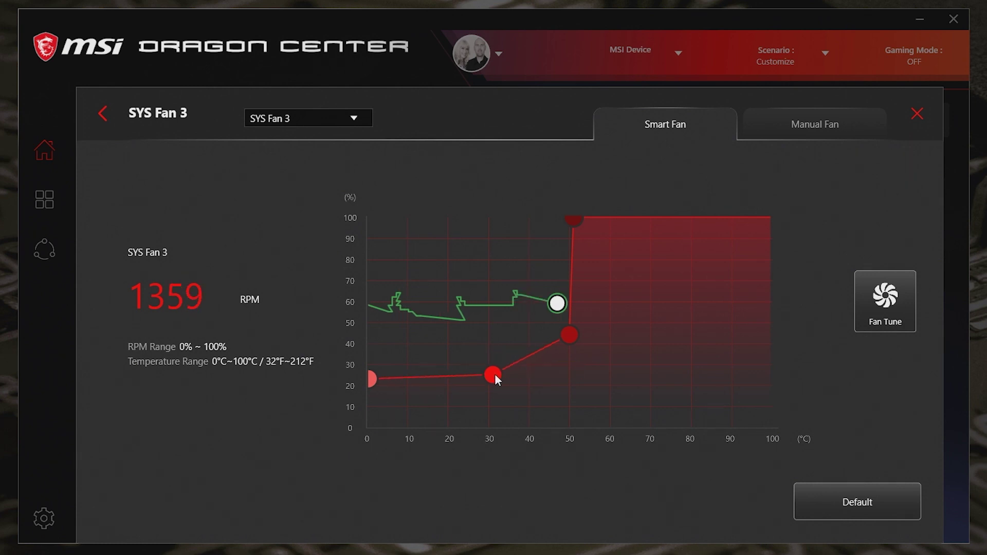
drag(569, 335, 569, 331)
Move SYS Fan 3's fourth curve point to about 71°C, its third to about 50% at 61°C and its second to about 32% at 49°C.
mouse_move(578, 226)
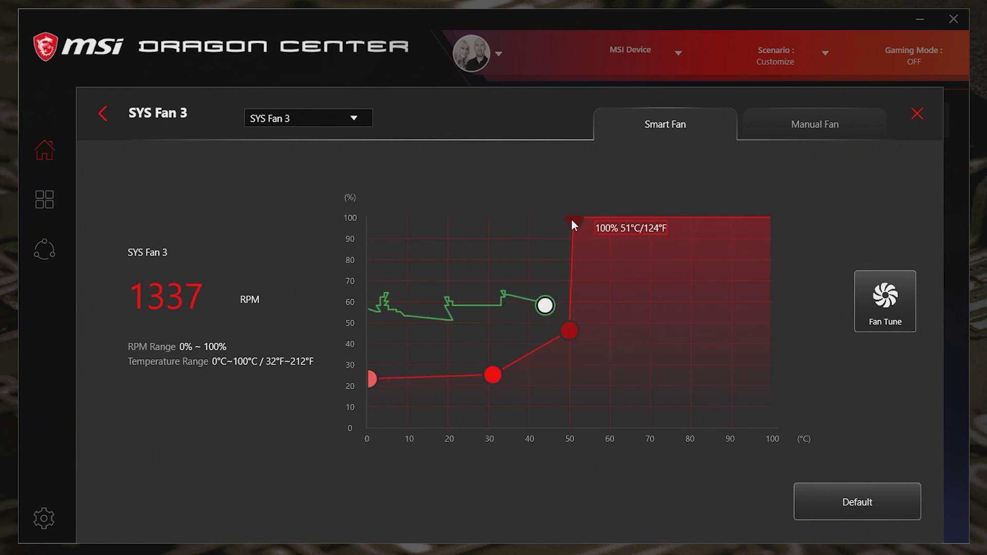
drag(574, 224, 657, 225)
drag(569, 331, 610, 322)
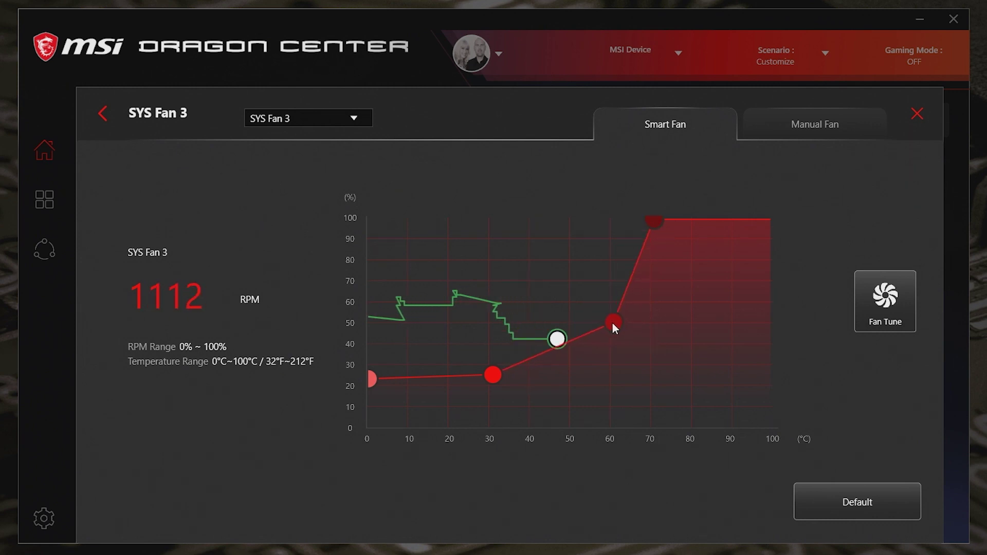
mouse_move(491, 378)
drag(489, 376, 566, 359)
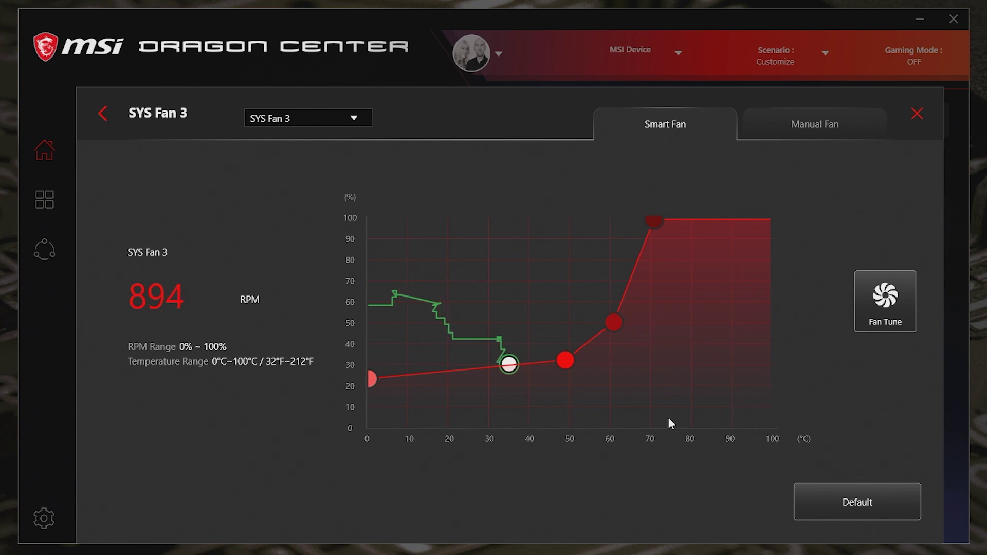
View the settings of SYS Fan 2, SYS Fan 3 and SYS Fan 1 in turn.
click(348, 119)
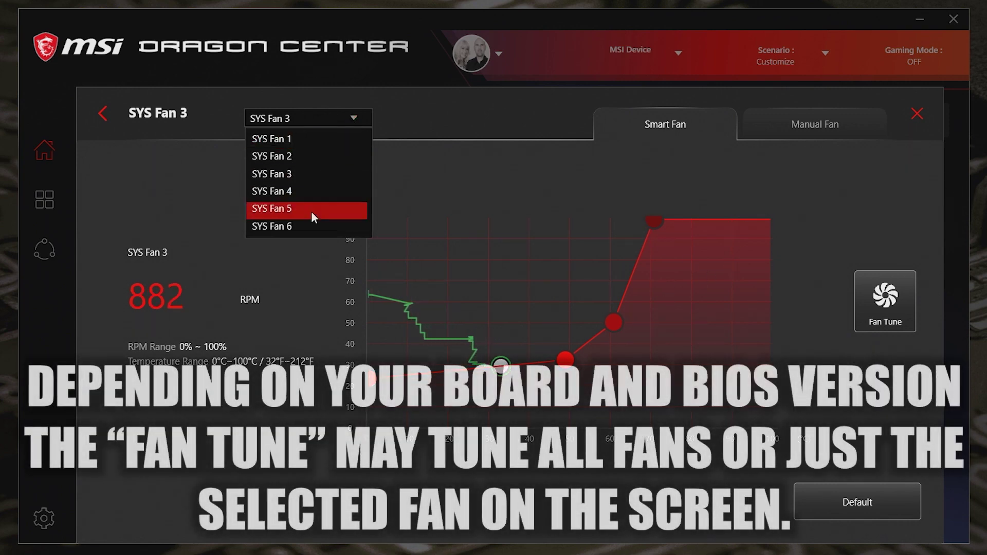
click(282, 157)
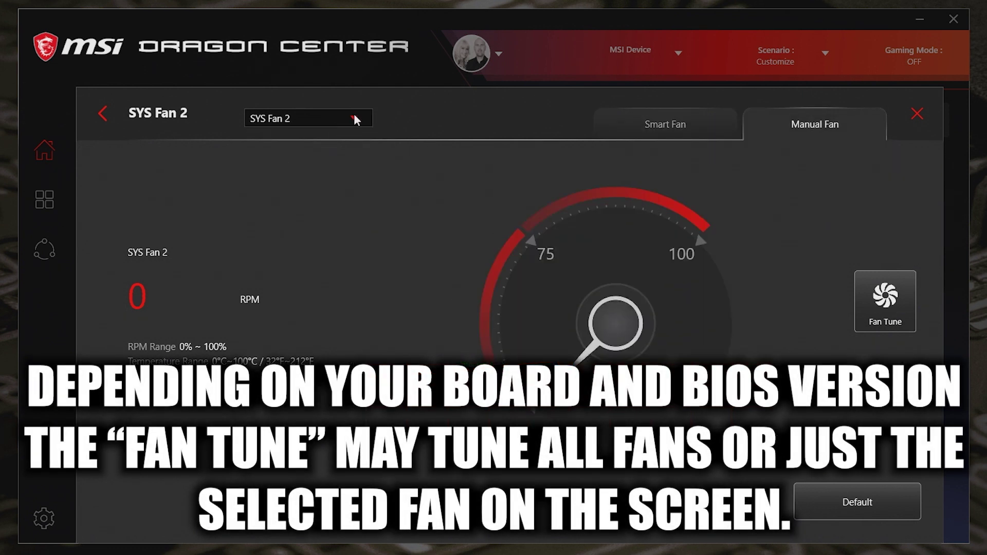
click(355, 120)
click(272, 170)
click(353, 118)
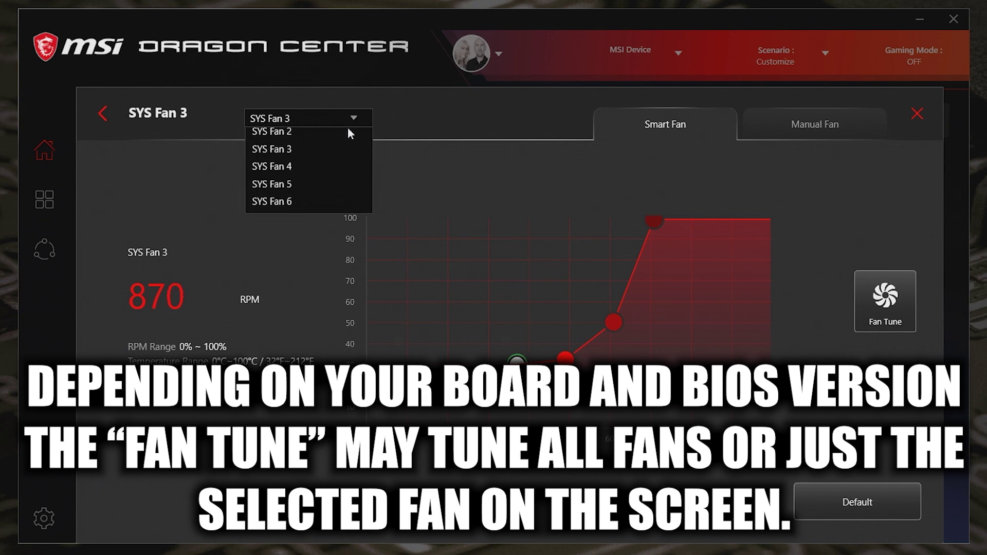
click(288, 144)
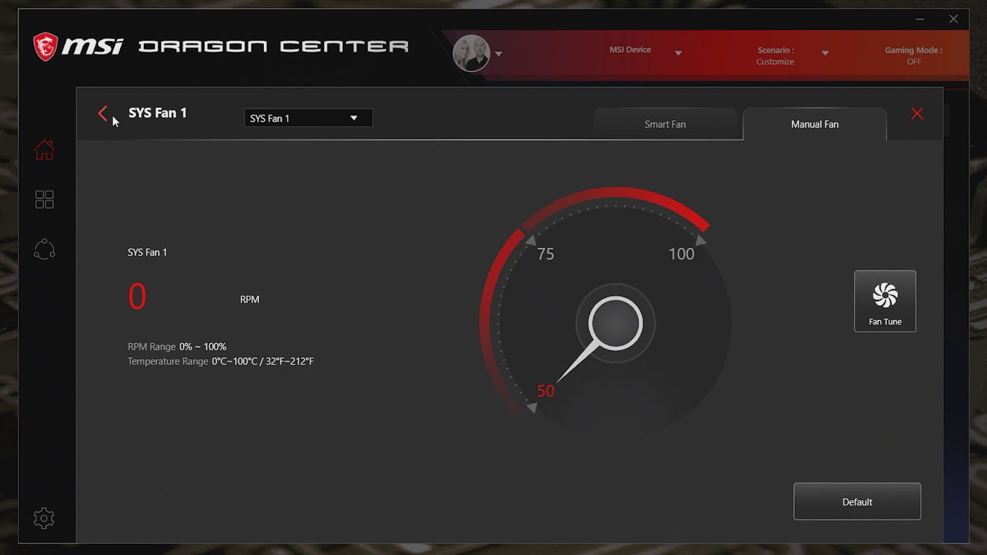
Return to Profile Setting and open the Smart Fan curve of PUMP Fan 1.
click(103, 113)
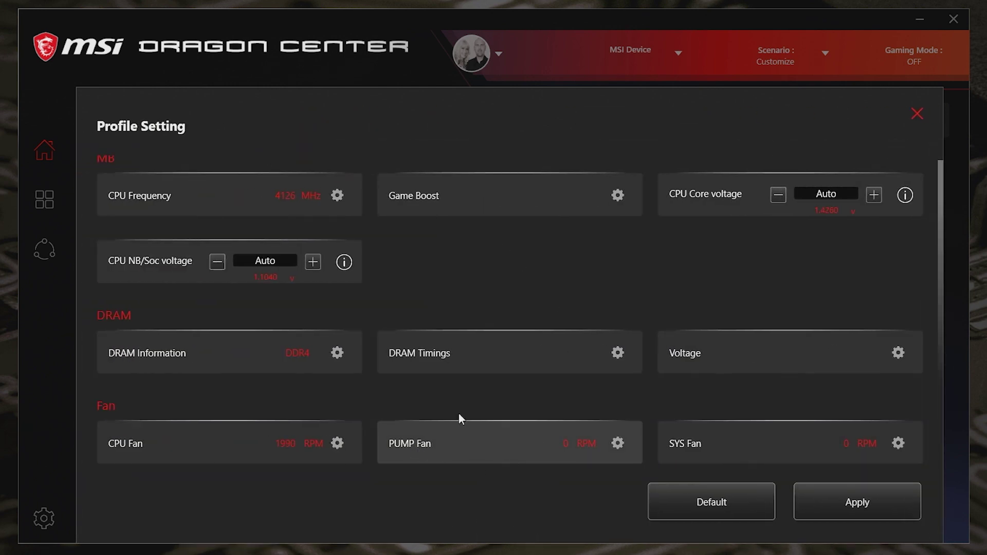
click(443, 441)
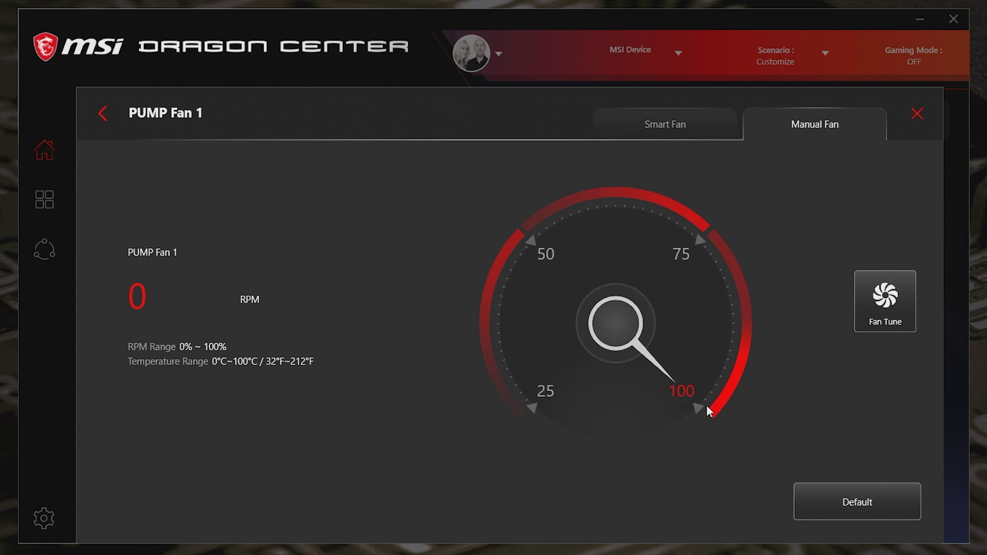
click(661, 123)
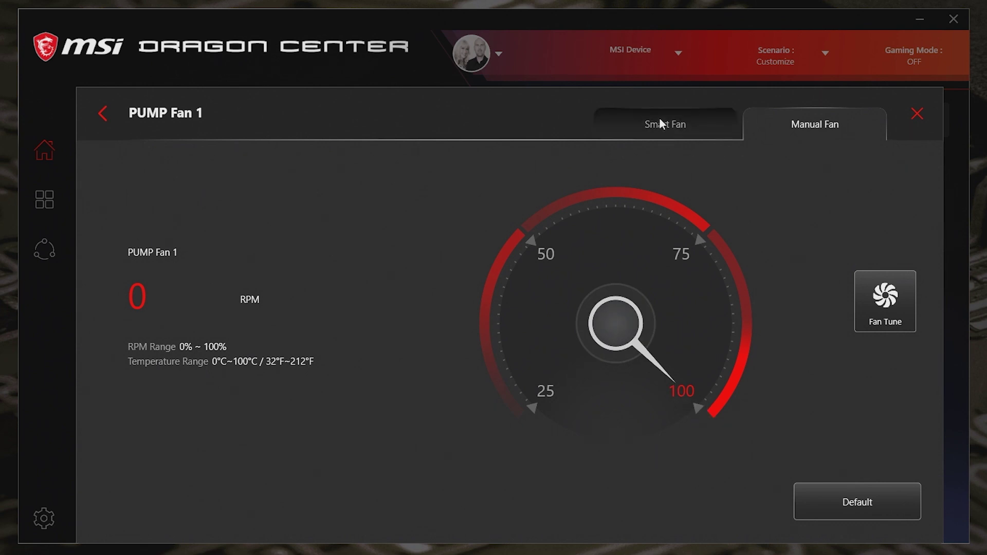
Raise PUMP Fan 1's second curve point to about 98% at 16°C and its third to about 99% at 45°C.
drag(447, 386, 499, 255)
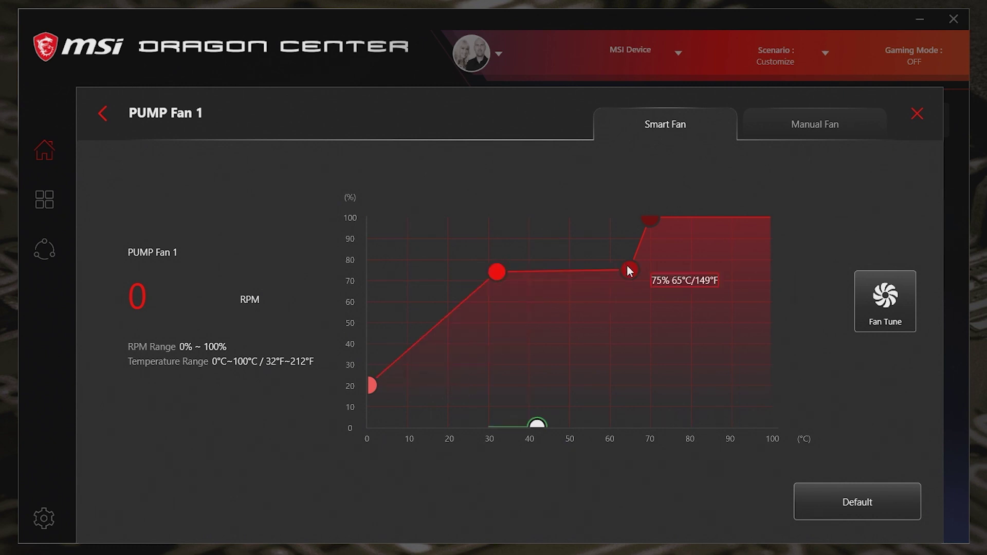
drag(630, 270, 550, 214)
drag(496, 272, 414, 209)
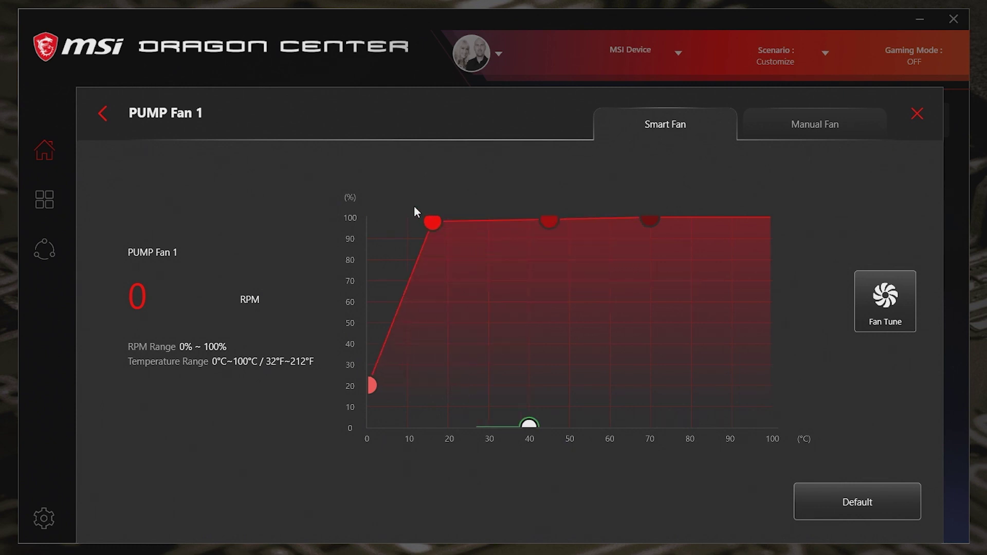
Set PUMP Fan 1's first three curve points to about 36% at 0°C, 47% at 21°C and 54% at 50°C.
drag(371, 385, 364, 357)
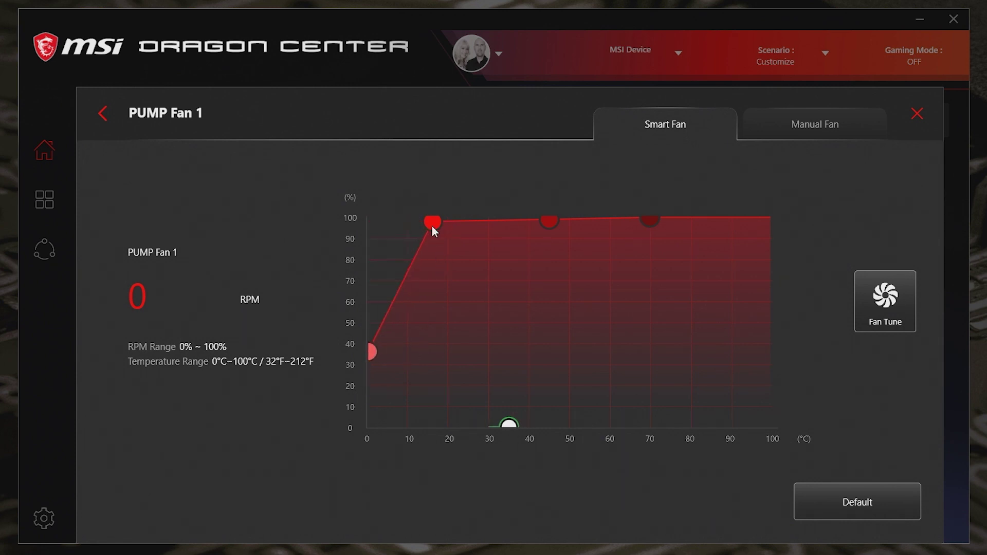
drag(432, 225, 453, 328)
drag(549, 222, 568, 313)
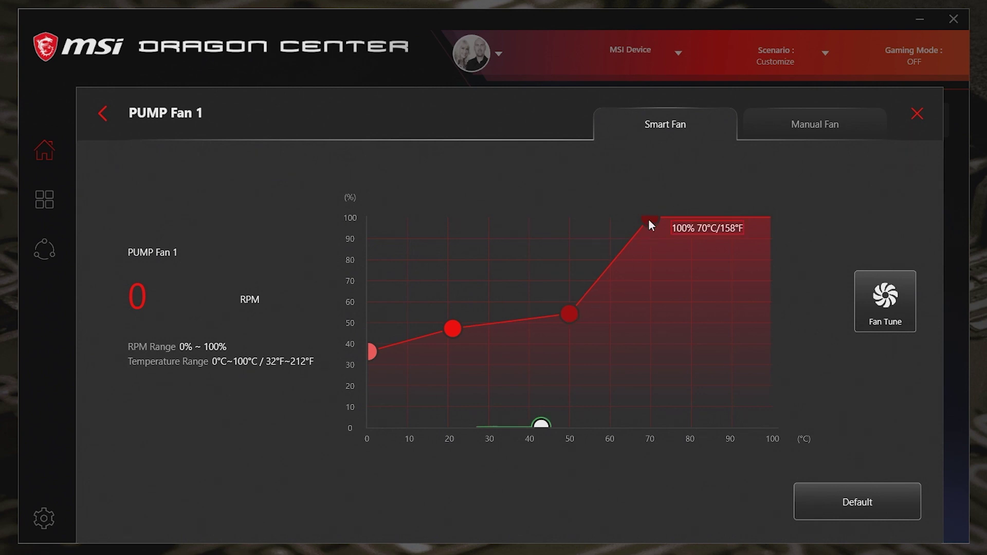
Reshape PUMP Fan 1's curve with points at about 19% at 15°C, 29% at 41°C, 48% at 60°C and 100% at 69°C.
drag(649, 221, 646, 225)
drag(566, 313, 609, 327)
drag(452, 328, 500, 349)
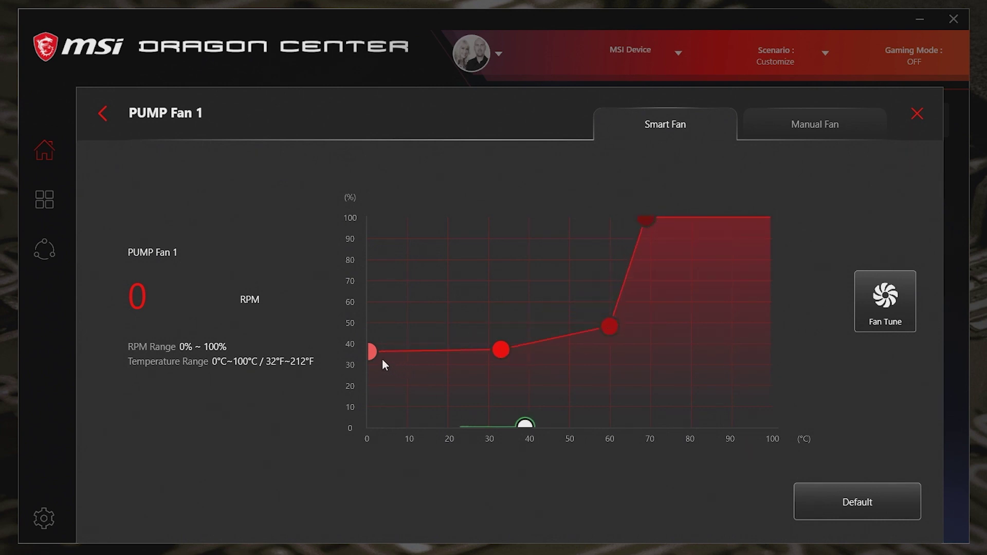
drag(371, 351, 434, 389)
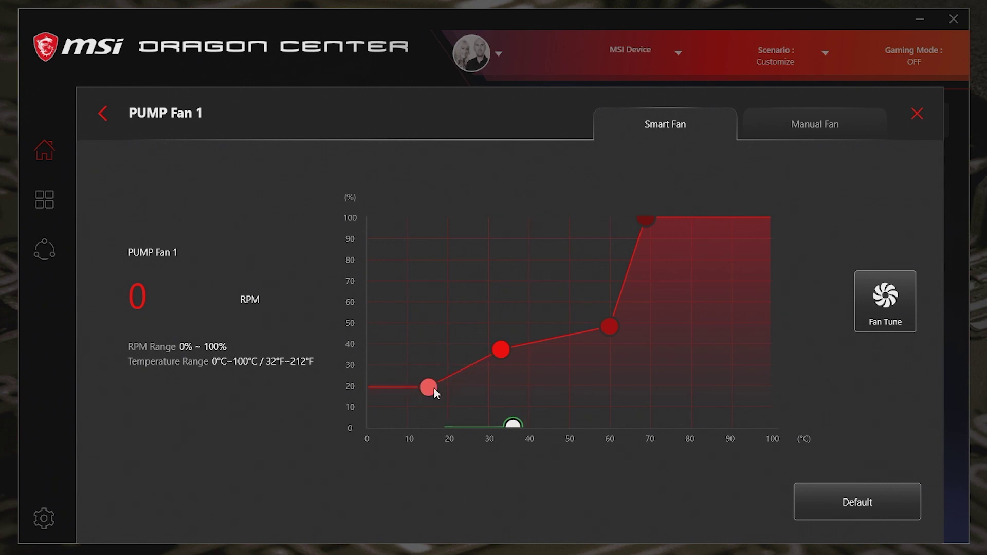
drag(503, 353, 533, 367)
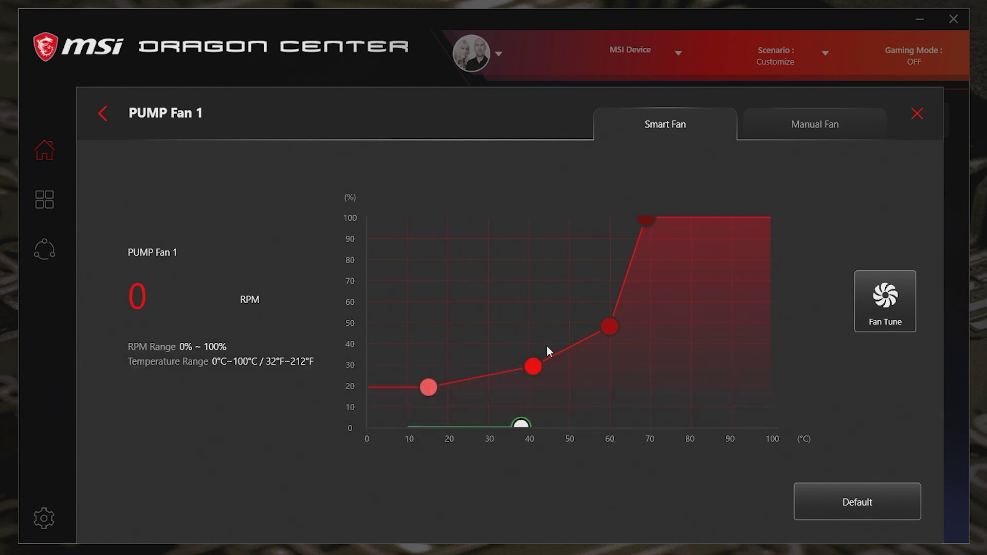
Return to Profile Setting, open the CPU Fan settings and try Fan Tune.
click(105, 113)
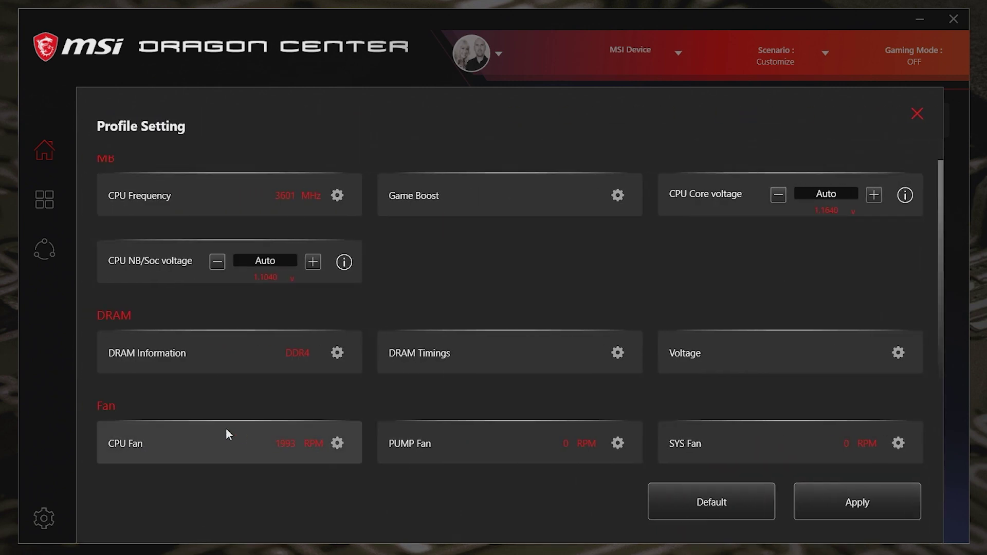
click(337, 444)
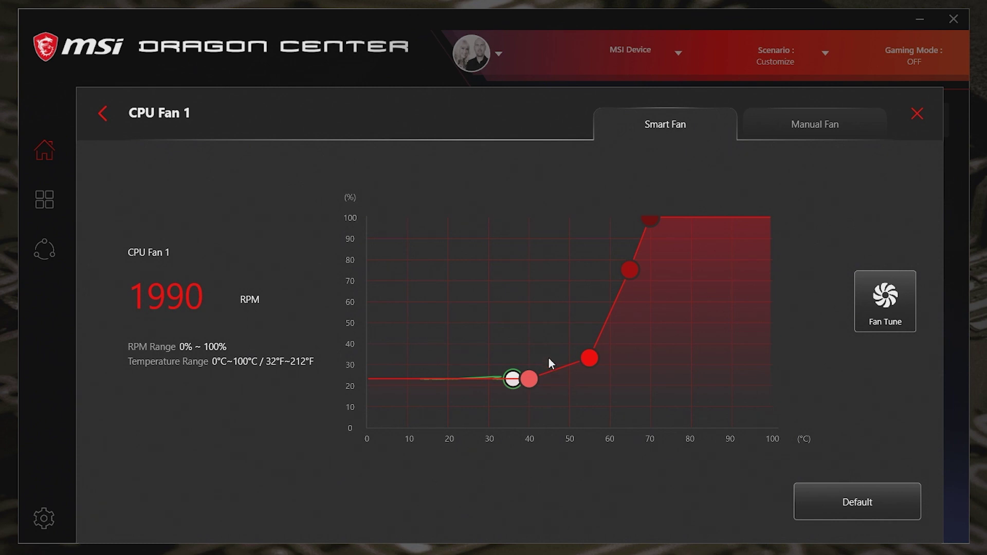
click(893, 297)
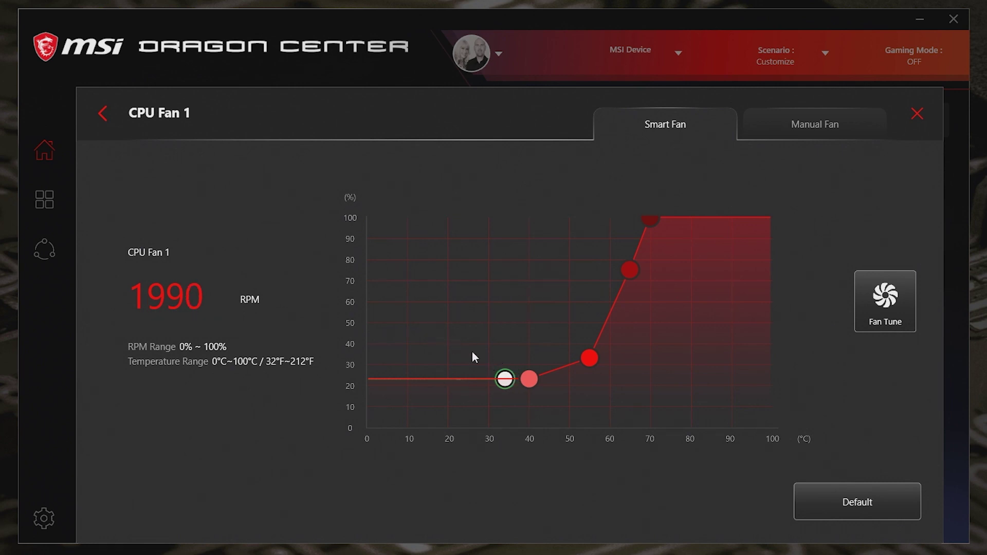
Move CPU Fan 1's first curve point to about 2% at 0°C and its second to about 25% at 42°C.
drag(528, 379, 344, 430)
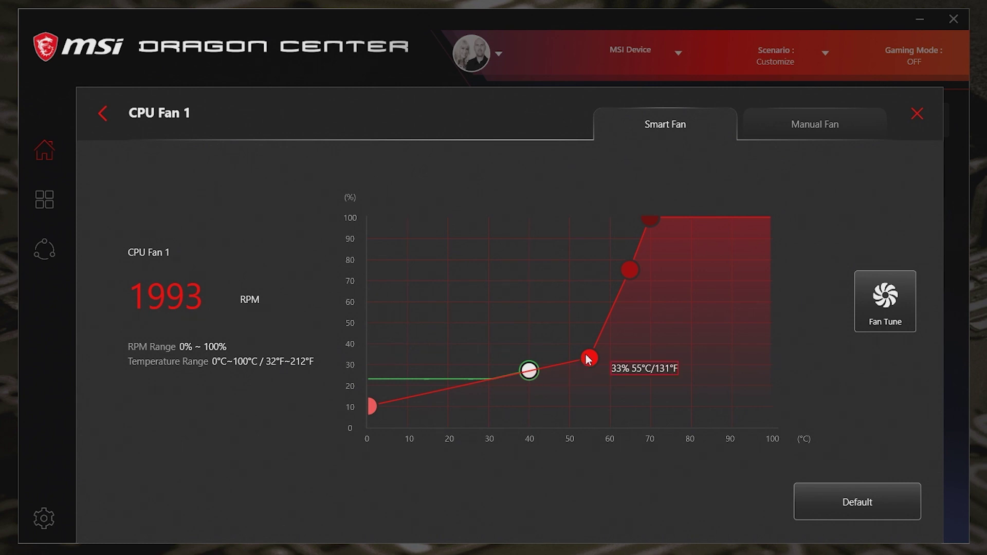
drag(589, 358, 530, 405)
mouse_move(366, 408)
mouse_down()
mouse_move(371, 437)
mouse_move(379, 424)
mouse_move(358, 426)
mouse_up()
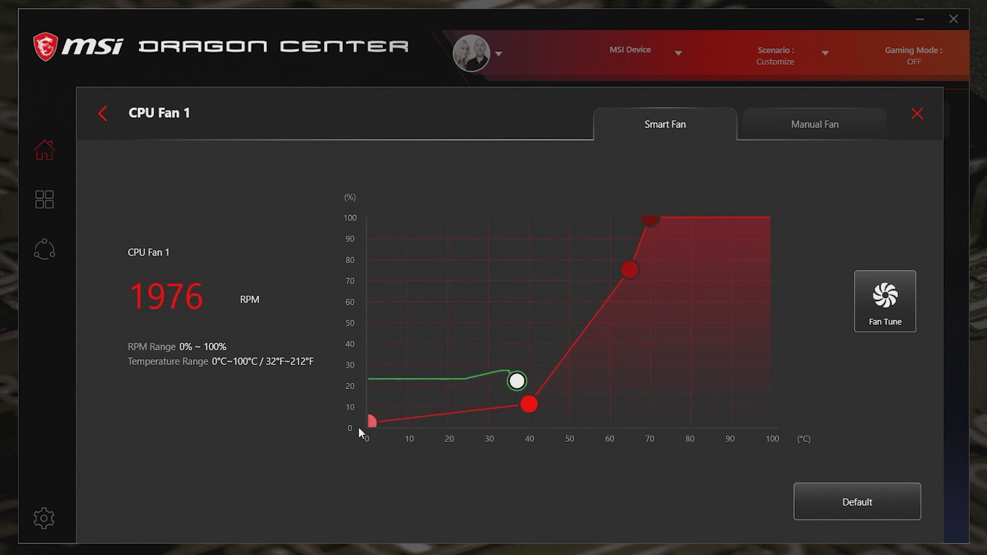
drag(531, 405, 538, 375)
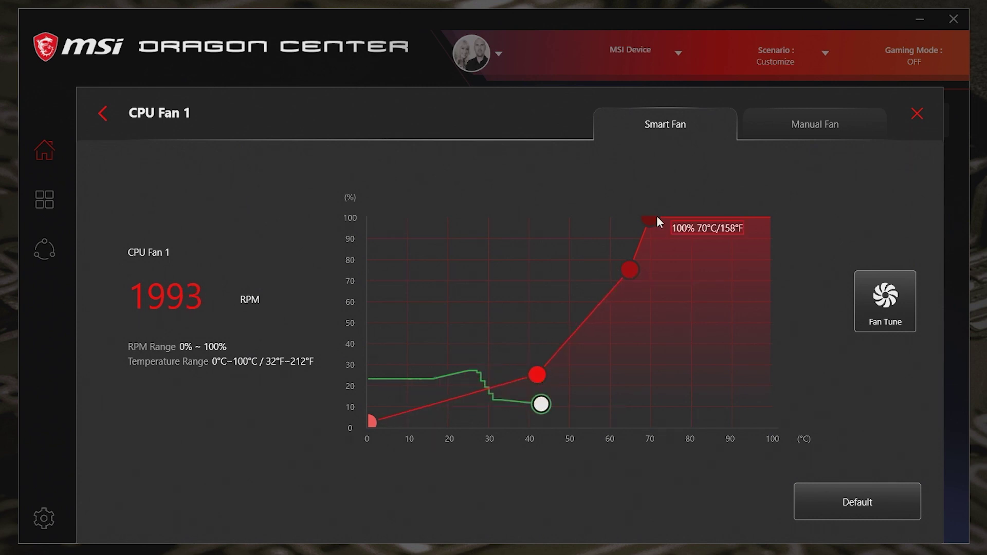
Move CPU Fan 1's 100% point to about 60°C, its third point to 40% at 50°C and its second to about 24% at 39°C.
drag(628, 270, 602, 338)
drag(646, 218, 610, 217)
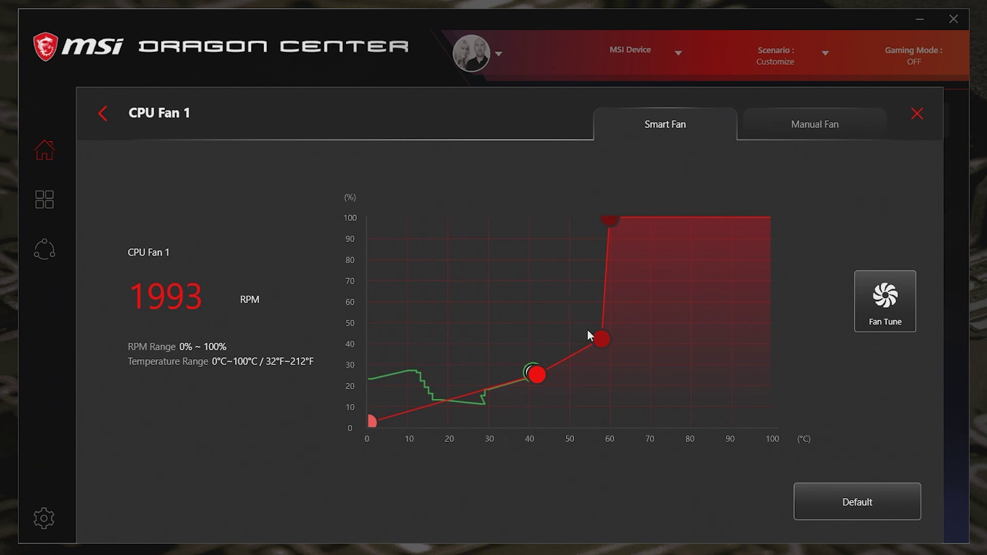
mouse_move(601, 338)
mouse_down()
mouse_move(573, 338)
mouse_move(570, 356)
mouse_move(569, 343)
mouse_up()
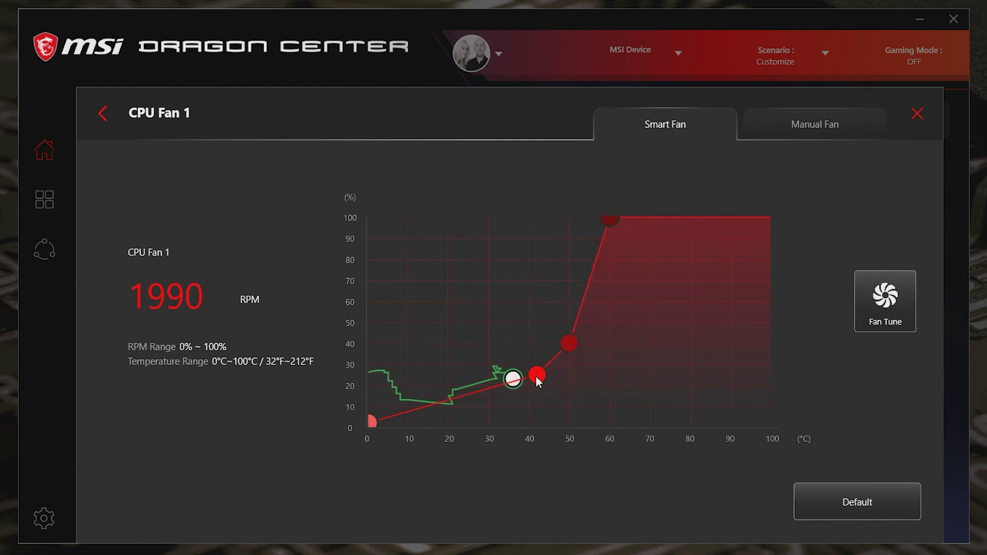
drag(536, 376, 525, 376)
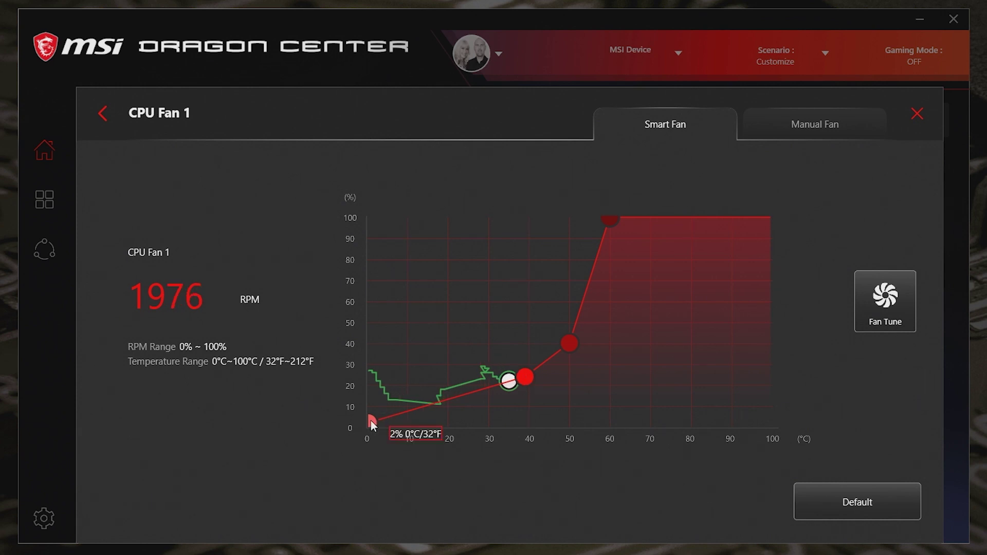
Set CPU Fan 1's first three curve points to about 20% at 0°C, 22% at 39°C and 34% at 50°C.
drag(371, 420, 371, 383)
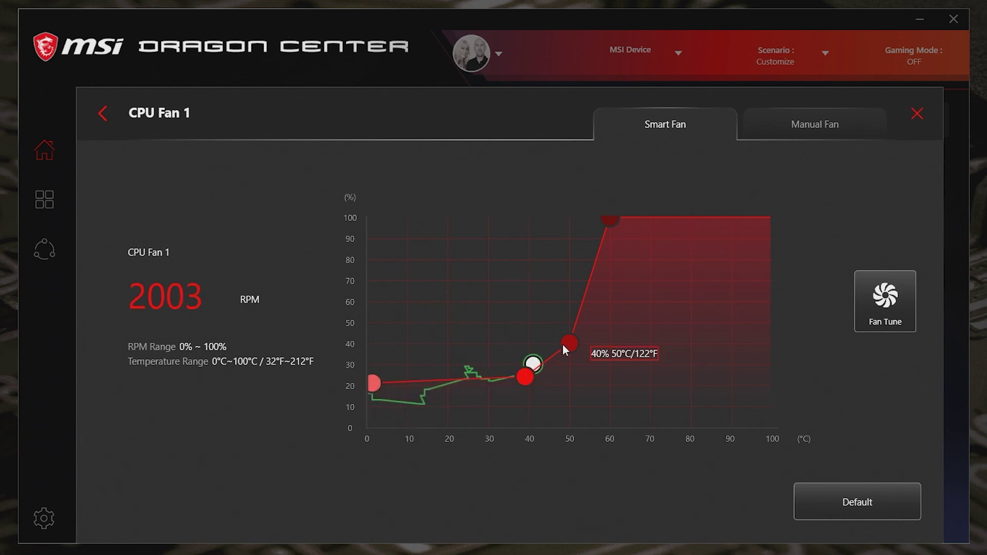
mouse_move(563, 344)
mouse_down()
mouse_move(571, 356)
mouse_move(523, 382)
mouse_up()
drag(372, 381, 369, 387)
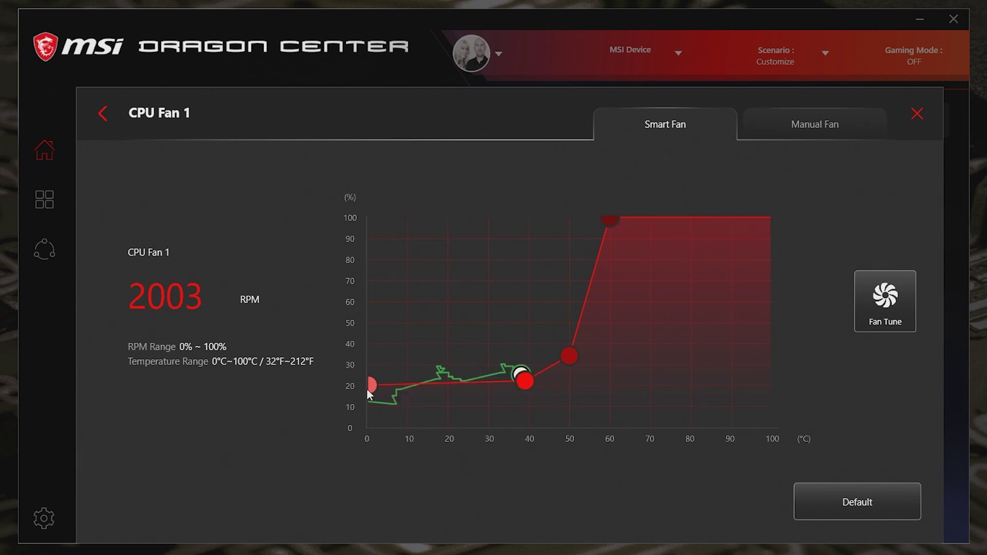
Move CPU Fan 1's second curve point to about 22% at 40°C and return to Profile Setting.
drag(528, 383, 531, 382)
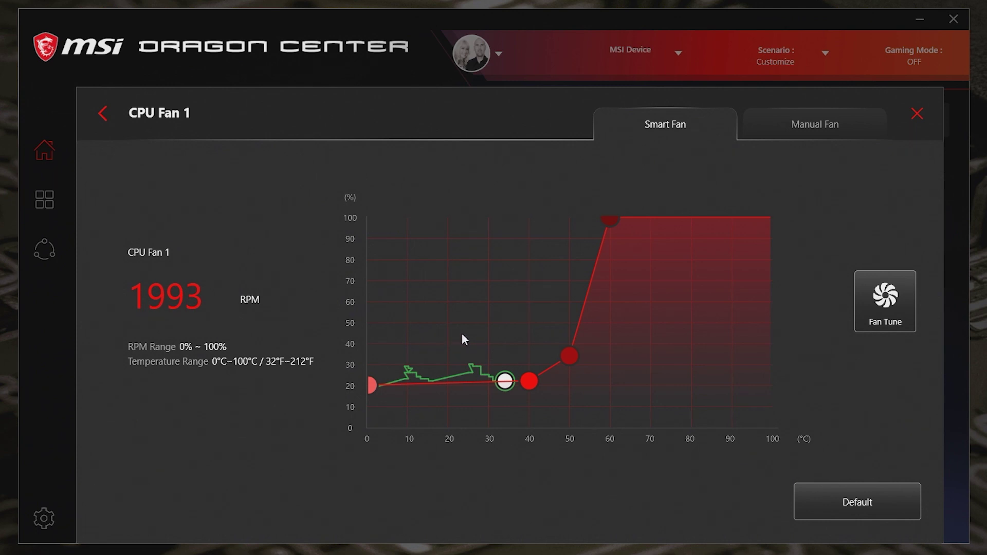
click(103, 113)
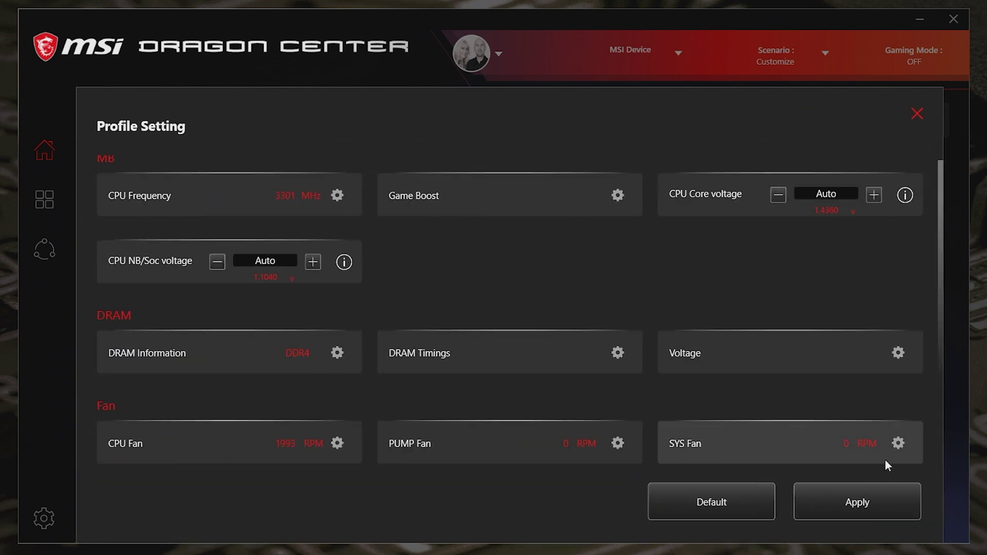
Reshape SYS Fan 3's Smart Fan curve with points at about 9% at 0°C, 21% at 35°C, 35% at 53°C and 99% at 61°C.
click(897, 444)
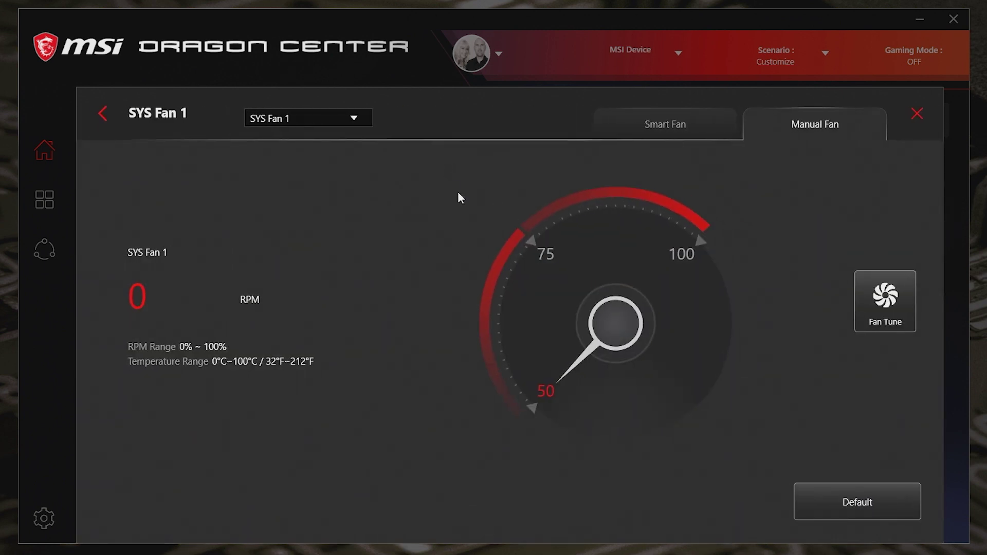
click(349, 117)
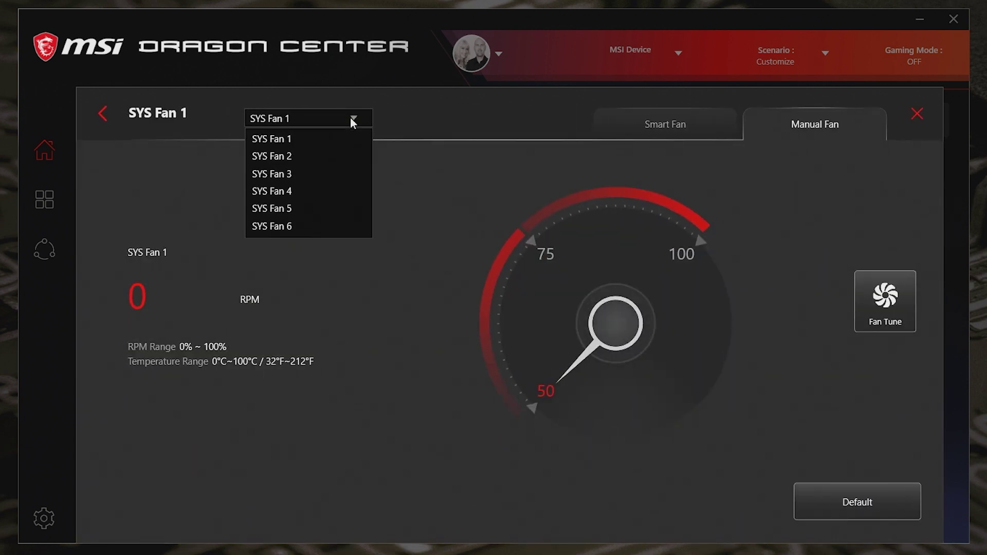
click(304, 173)
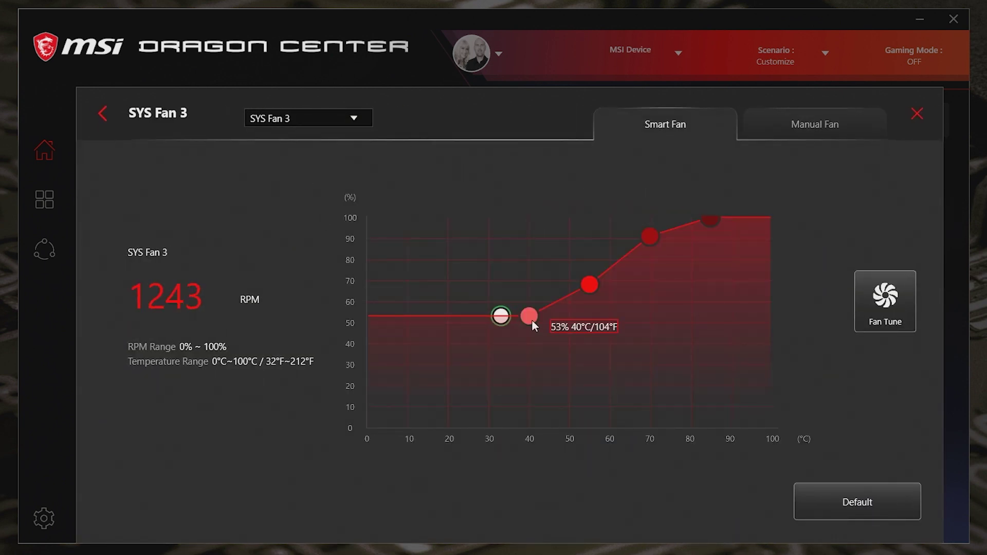
drag(529, 317, 363, 408)
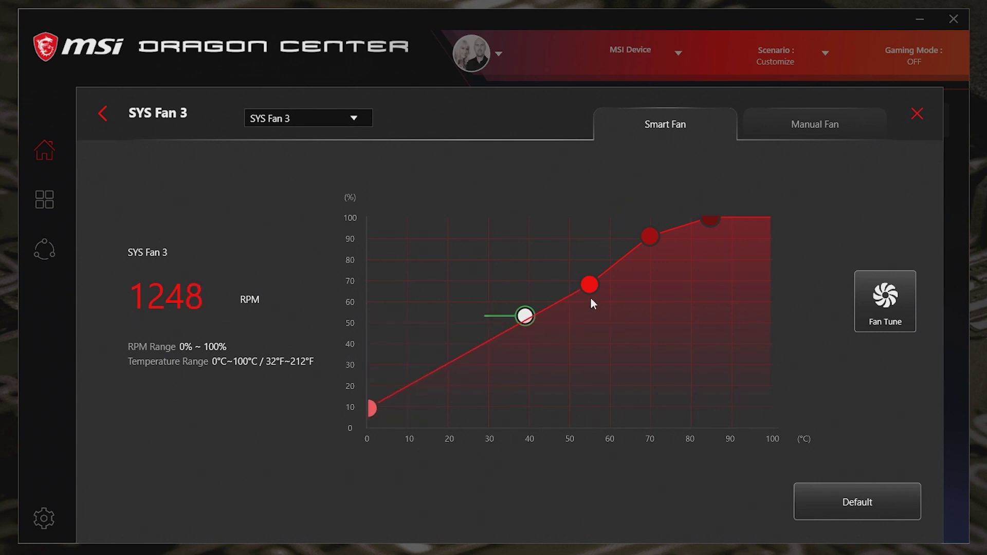
drag(589, 286, 510, 384)
drag(650, 236, 581, 354)
drag(713, 221, 613, 222)
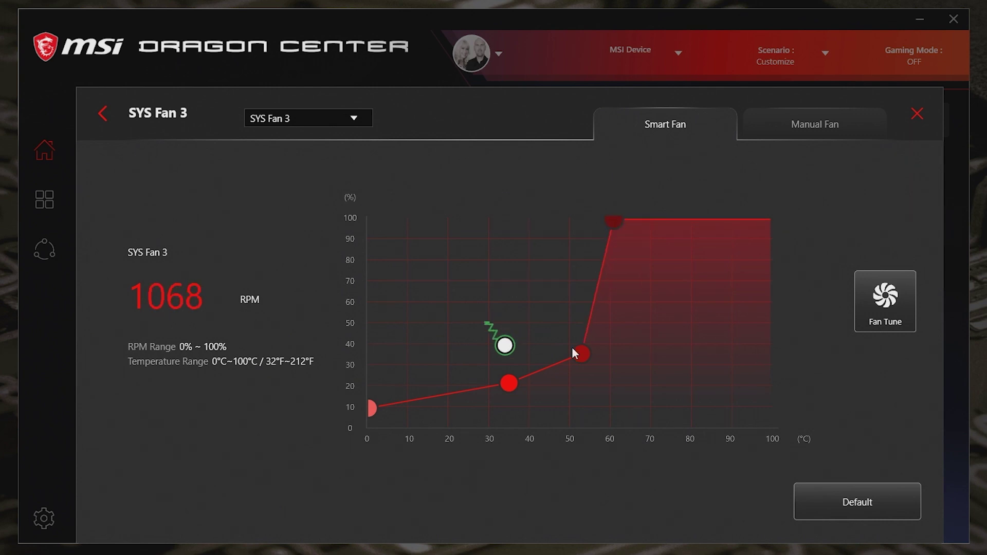
Set SYS Fan 3's first three curve points to about 16% at 0°C, 22% at 35°C and 29% at 49°C, and close the profile settings.
drag(579, 350, 574, 365)
drag(517, 380, 508, 381)
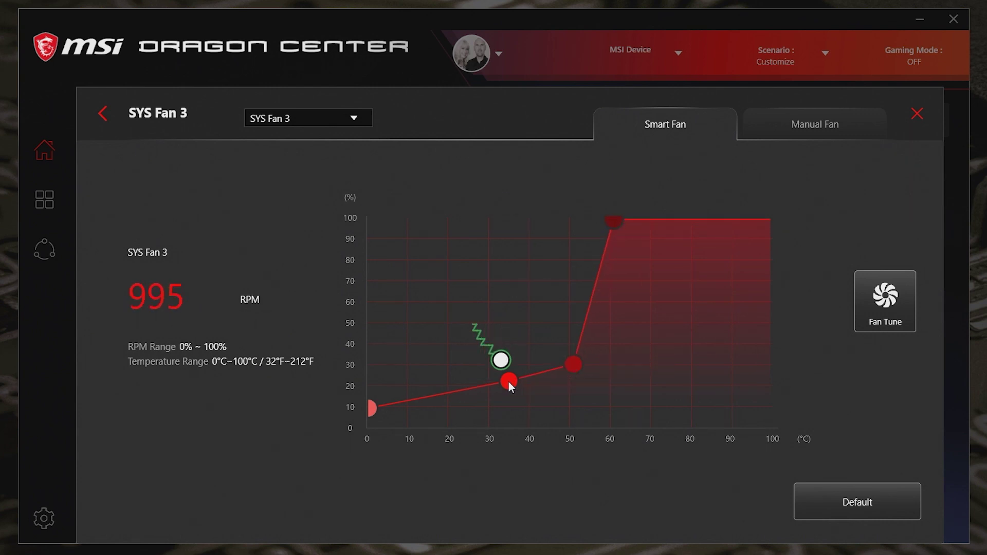
drag(369, 408, 369, 394)
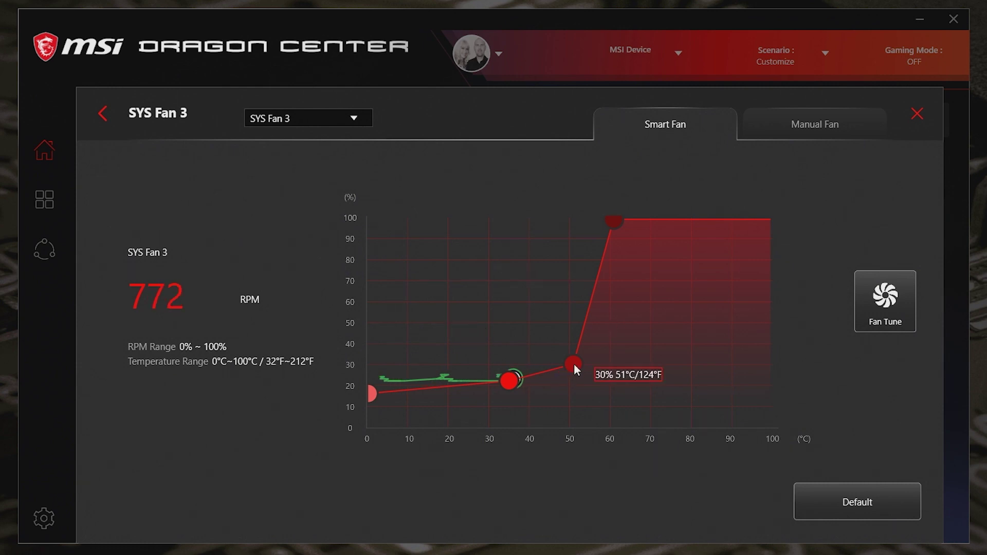
drag(573, 363, 564, 366)
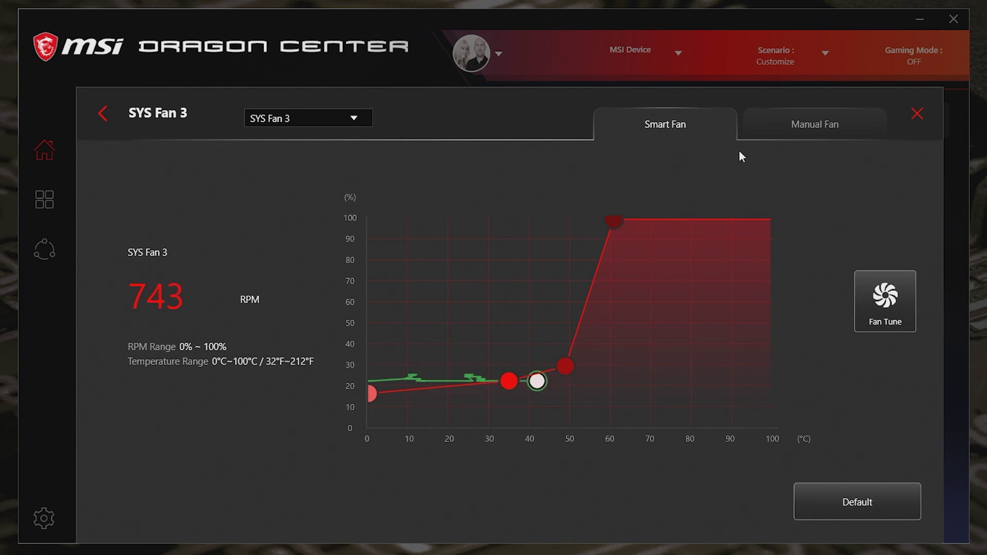
click(917, 115)
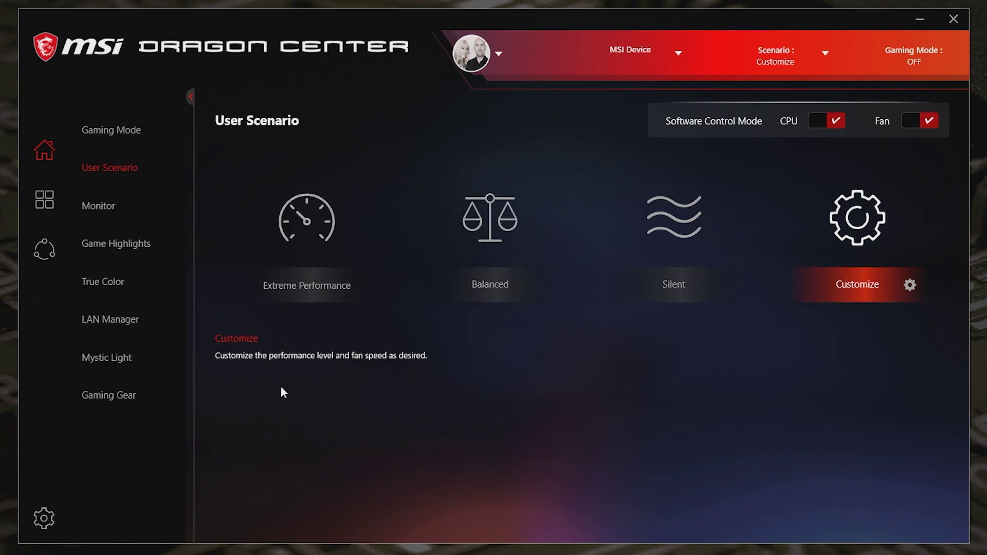
mouse_move(371, 212)
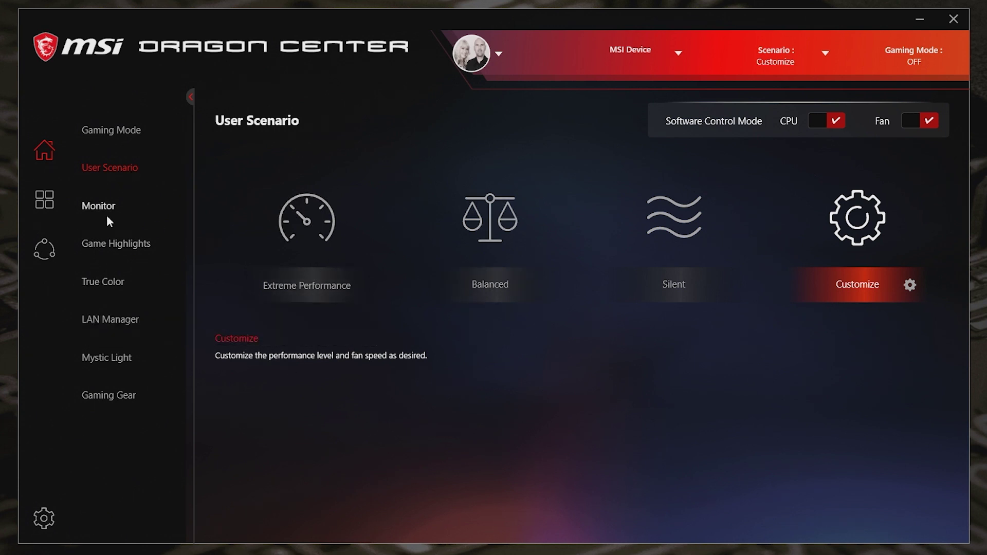